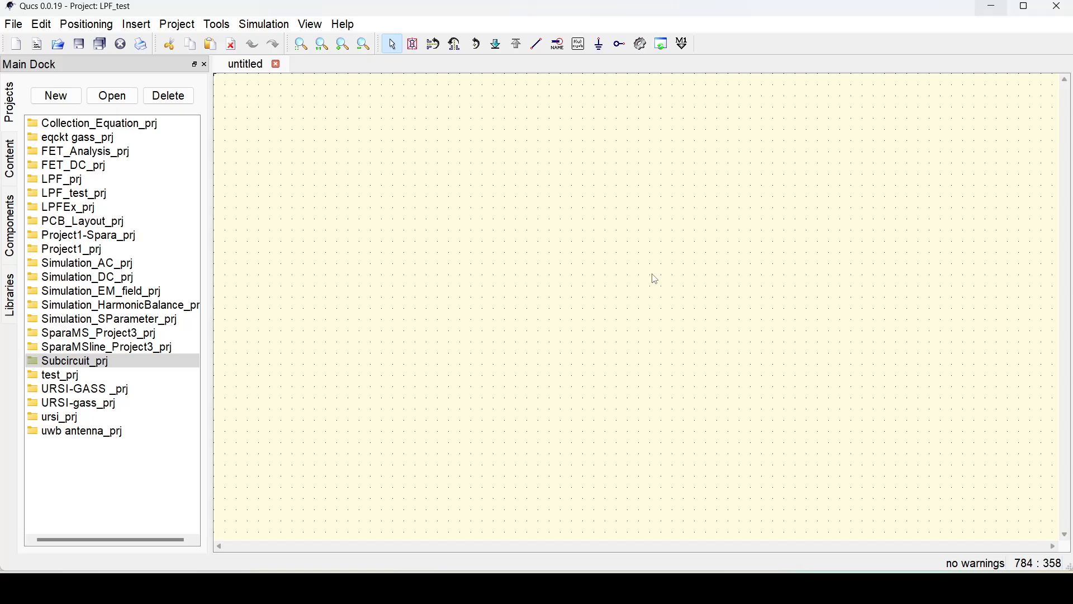
# - Create and open a new project named SparaTline_Project2
pyautogui.click(55, 96)
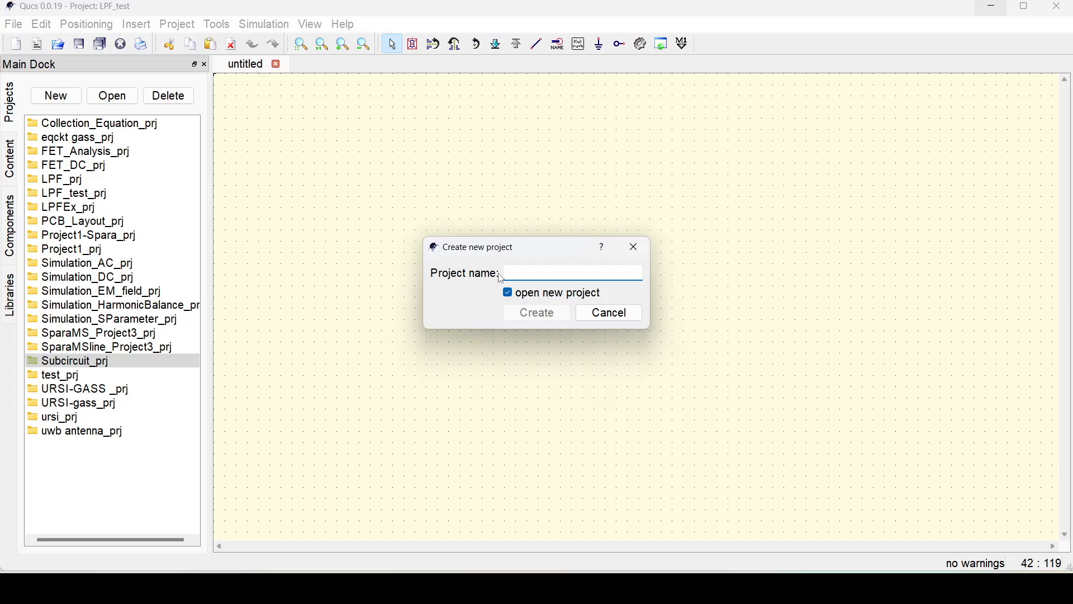
pyautogui.write('SparaT')
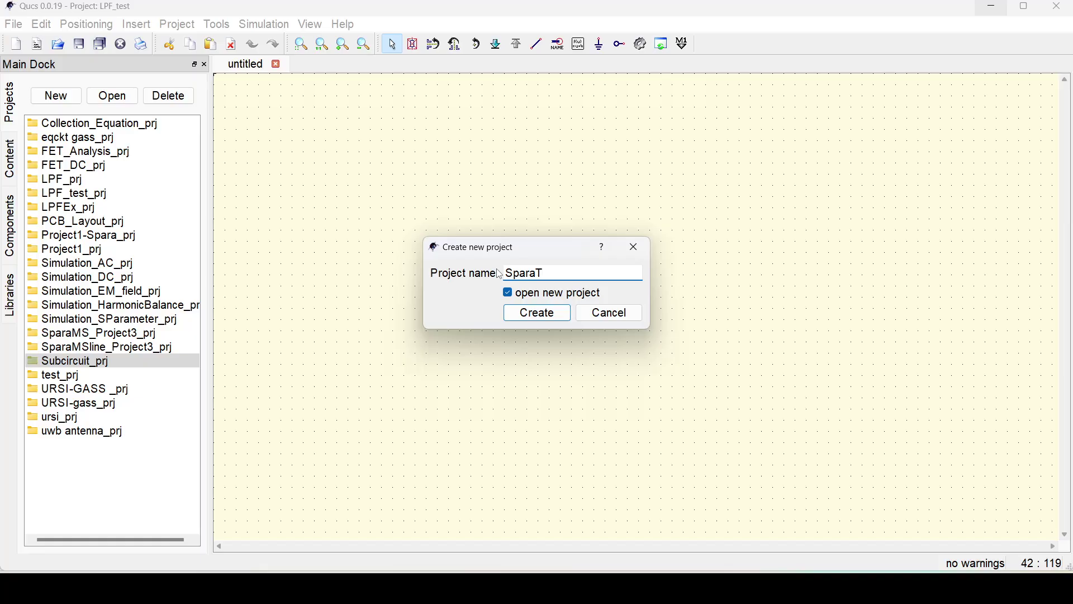
pyautogui.write('line_Project2')
pyautogui.press('Return')
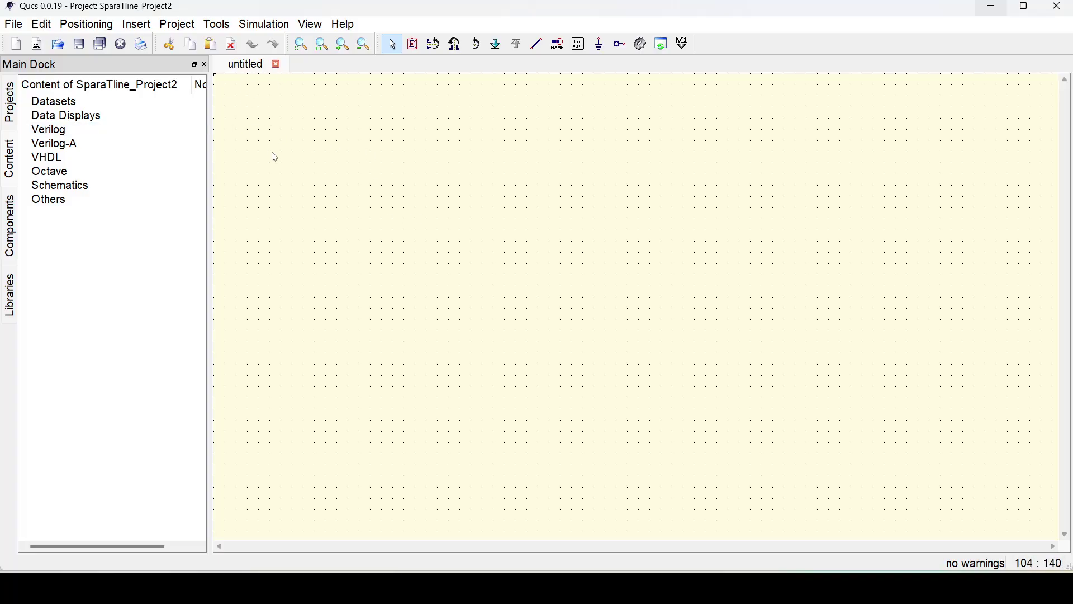
# - Save the untitled schematic in the project as SparaTline_Project2
pyautogui.click(80, 44)
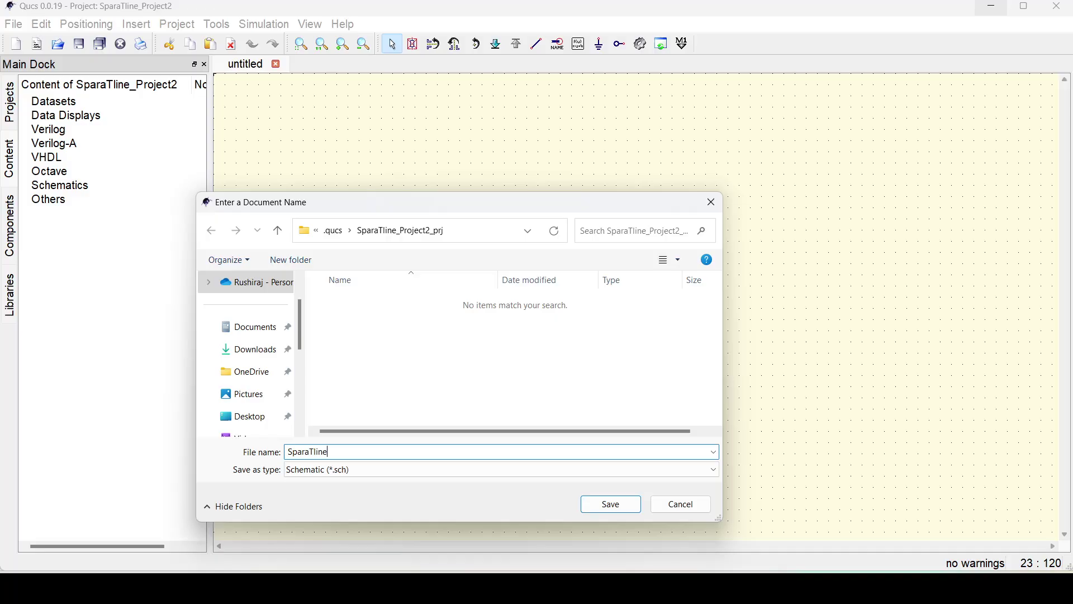
pyautogui.write('SparaTline_Project2')
pyautogui.press('Return')
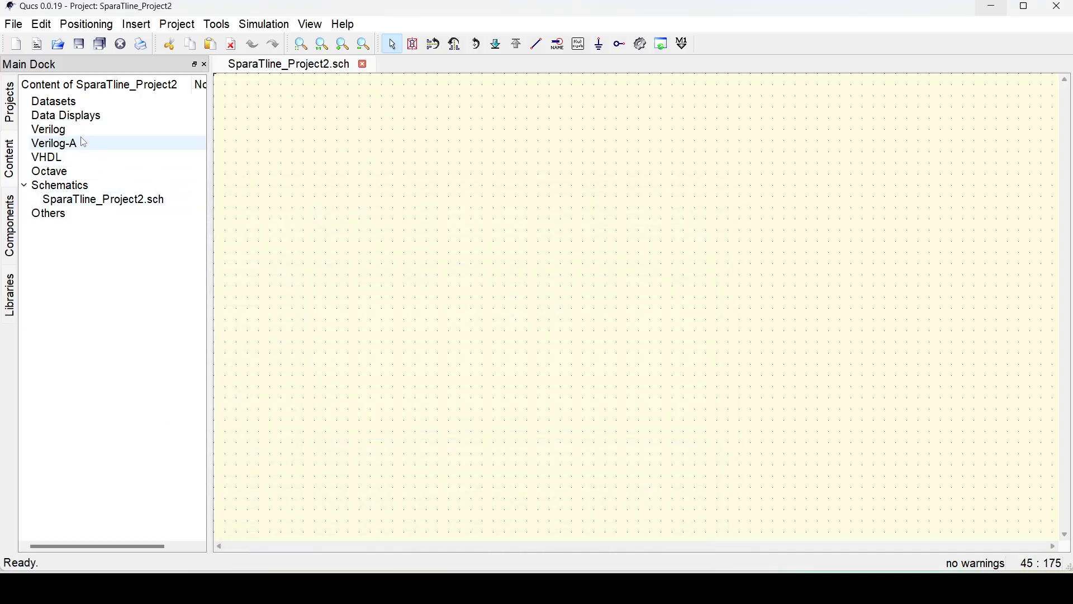
# - Place one ideal transmission line from the transmission lines components near the middle of the schematic
pyautogui.click(8, 229)
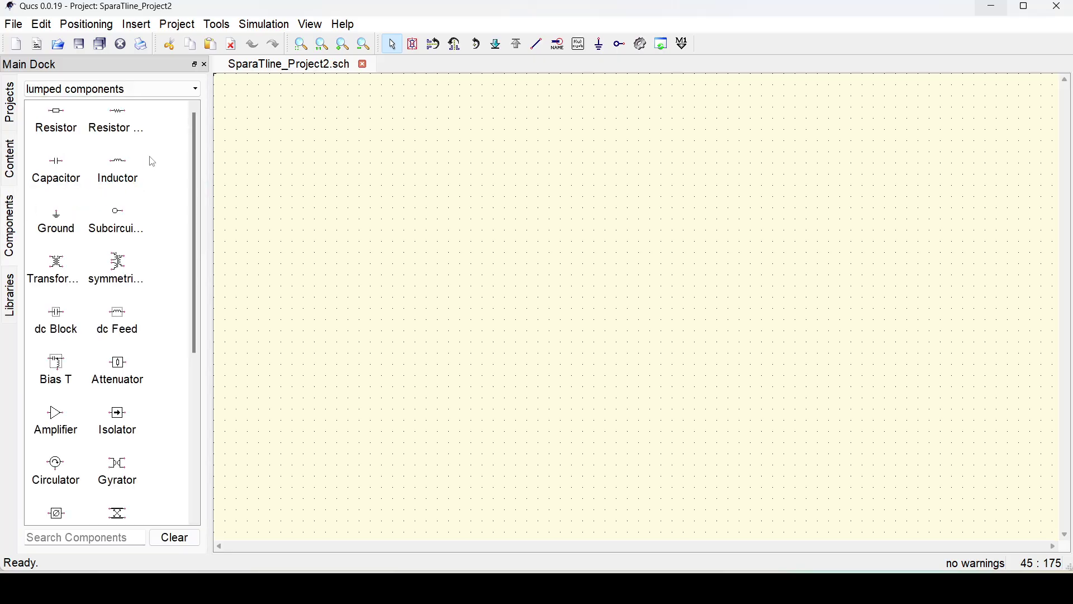
pyautogui.click(120, 89)
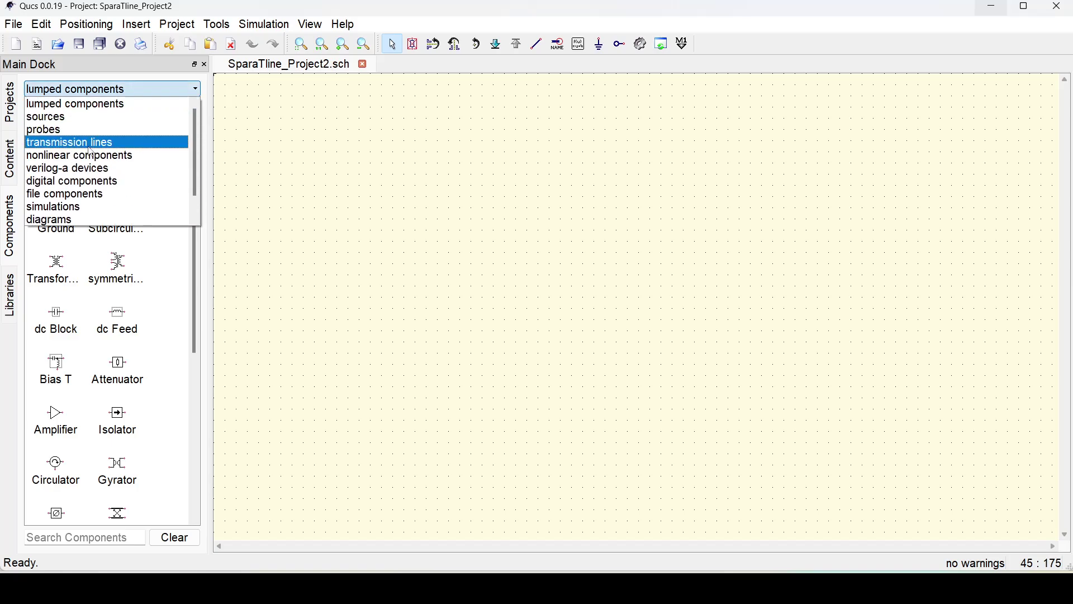
pyautogui.click(77, 143)
pyautogui.click(58, 122)
pyautogui.click(573, 256)
pyautogui.press('Escape')
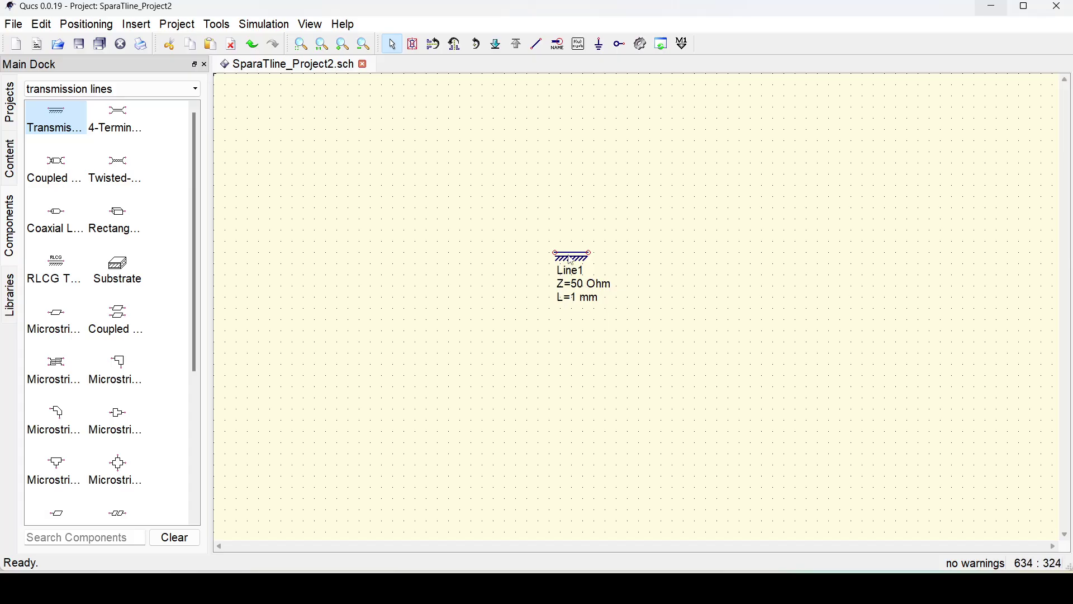
# - Examine the transmission line's name, characteristic impedance, electrical length, attenuation and temperature properties
pyautogui.doubleClick(571, 261)
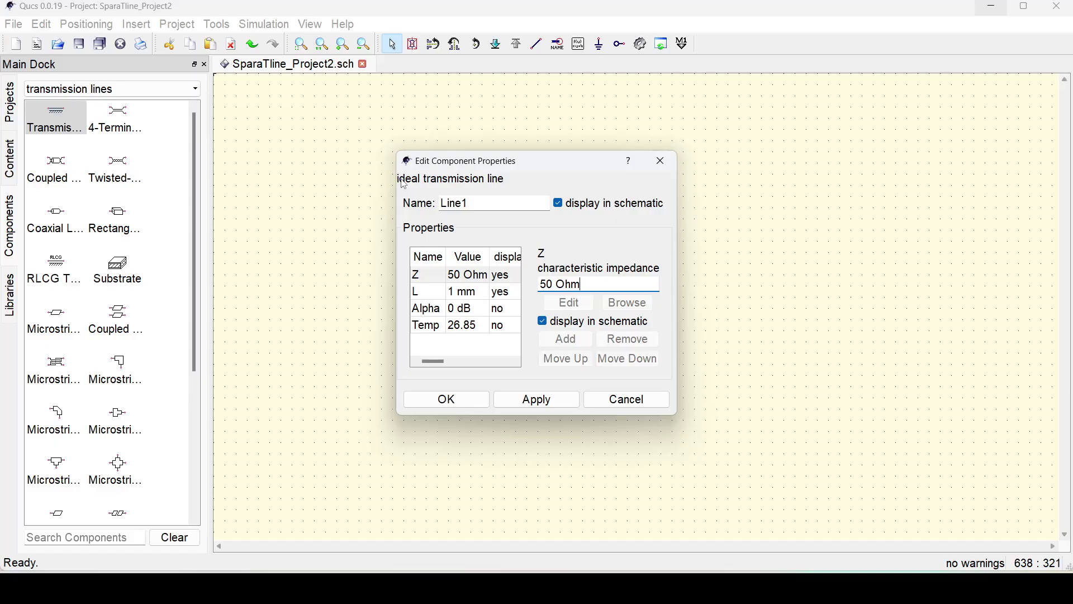
pyautogui.click(469, 202)
pyautogui.moveTo(484, 205); pyautogui.dragTo(429, 203)
pyautogui.click(482, 207)
pyautogui.click(429, 276)
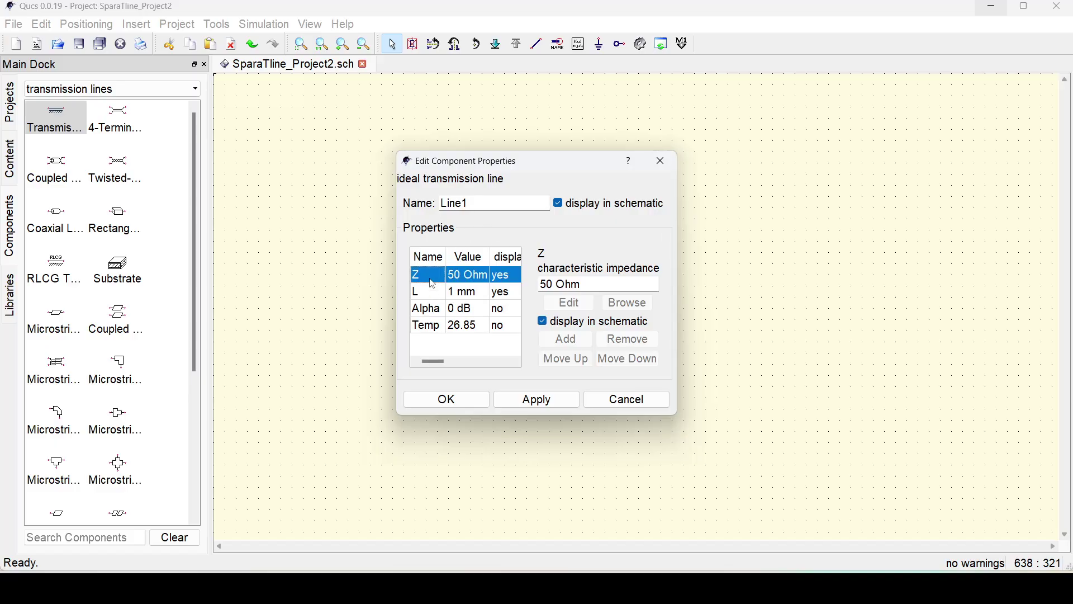
pyautogui.click(432, 294)
pyautogui.click(433, 312)
pyautogui.click(438, 329)
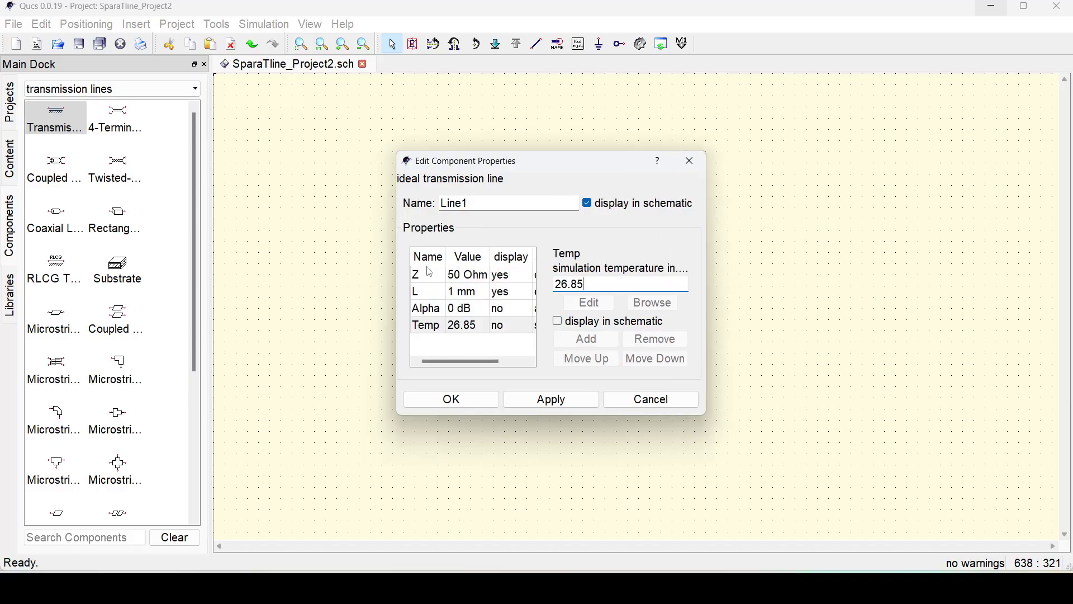
pyautogui.moveTo(465, 166); pyautogui.dragTo(690, 191)
pyautogui.click(649, 291)
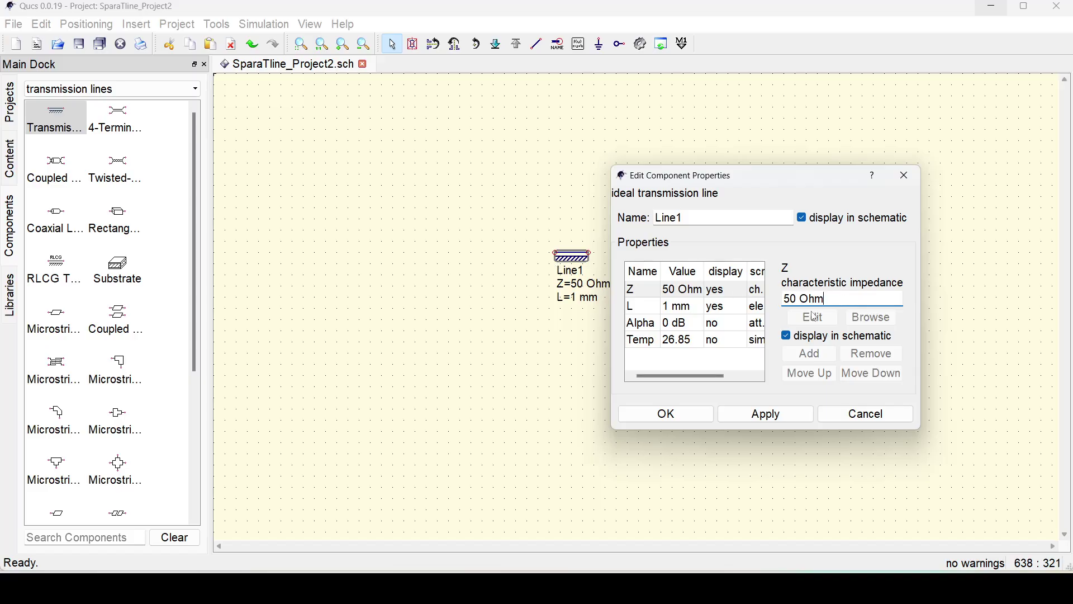
pyautogui.click(653, 308)
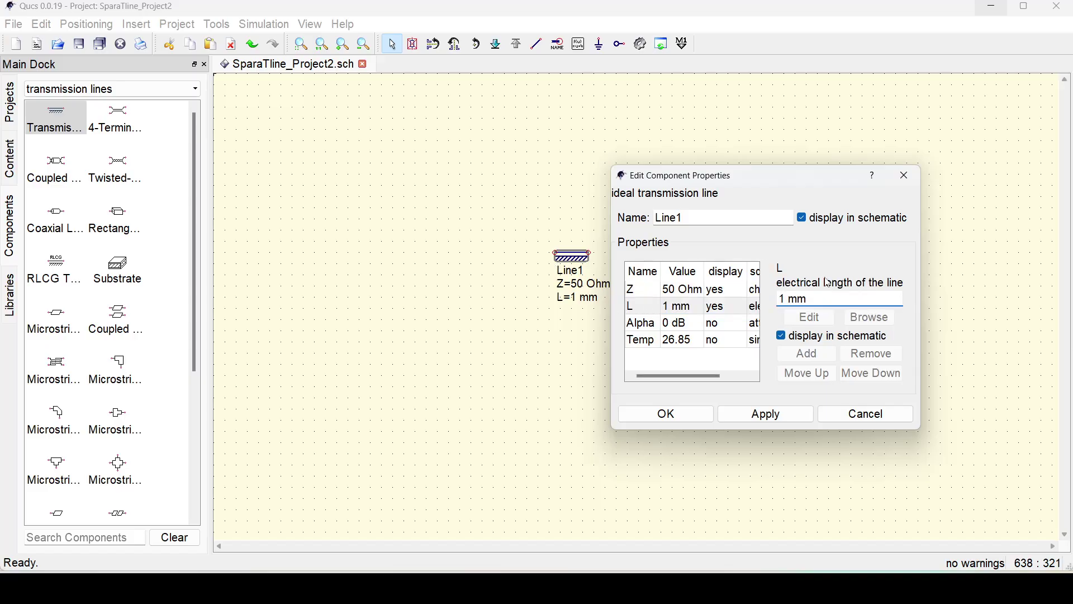
pyautogui.click(680, 324)
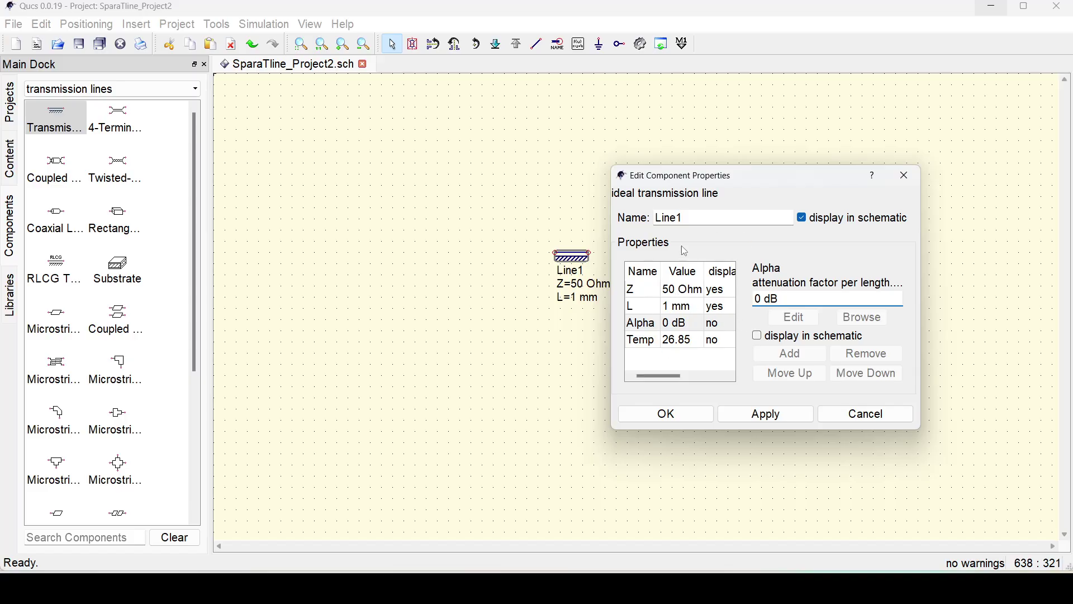
pyautogui.click(679, 289)
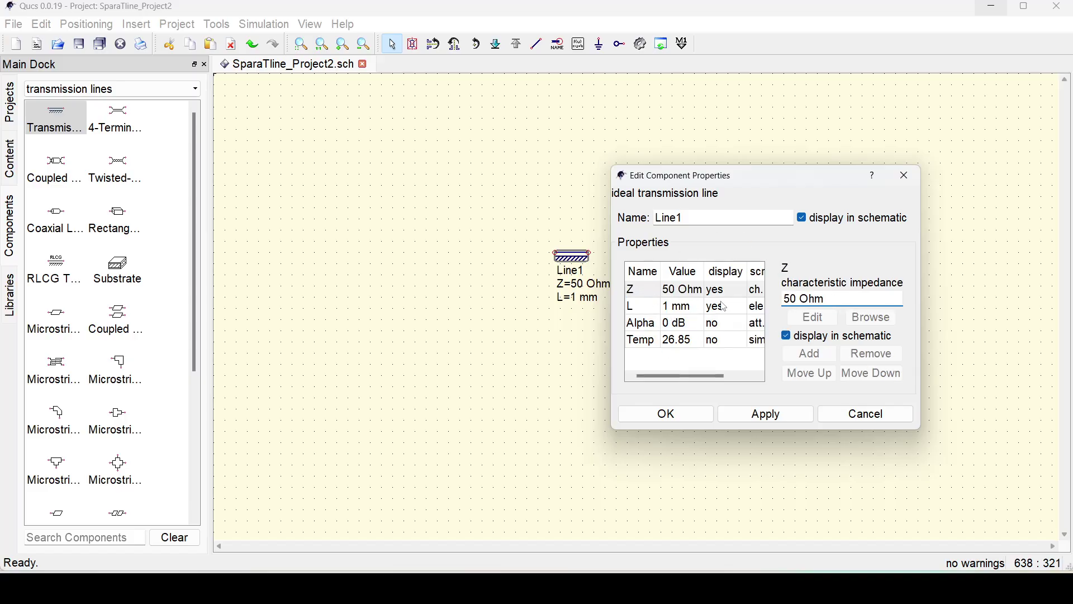
# - Set the transmission line's electrical length to 20 mm and accept the properties
pyautogui.click(655, 309)
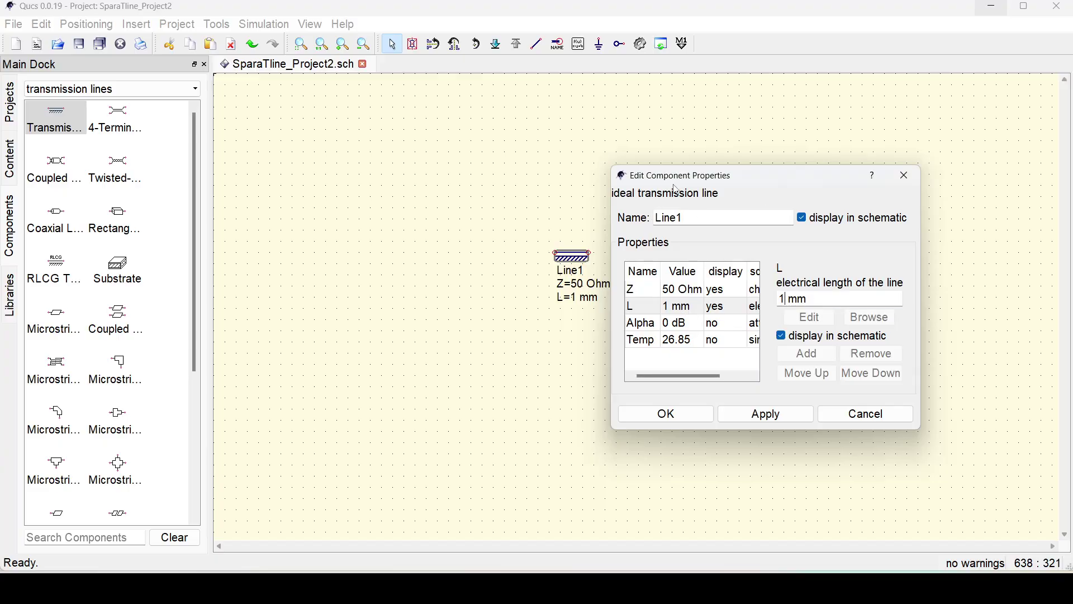
pyautogui.click(784, 302)
pyautogui.press('BackSpace')
pyautogui.write('20')
pyautogui.click(766, 414)
pyautogui.click(693, 413)
# - Check the transmission line's impedance and length in its component properties without changing them
pyautogui.doubleClick(576, 256)
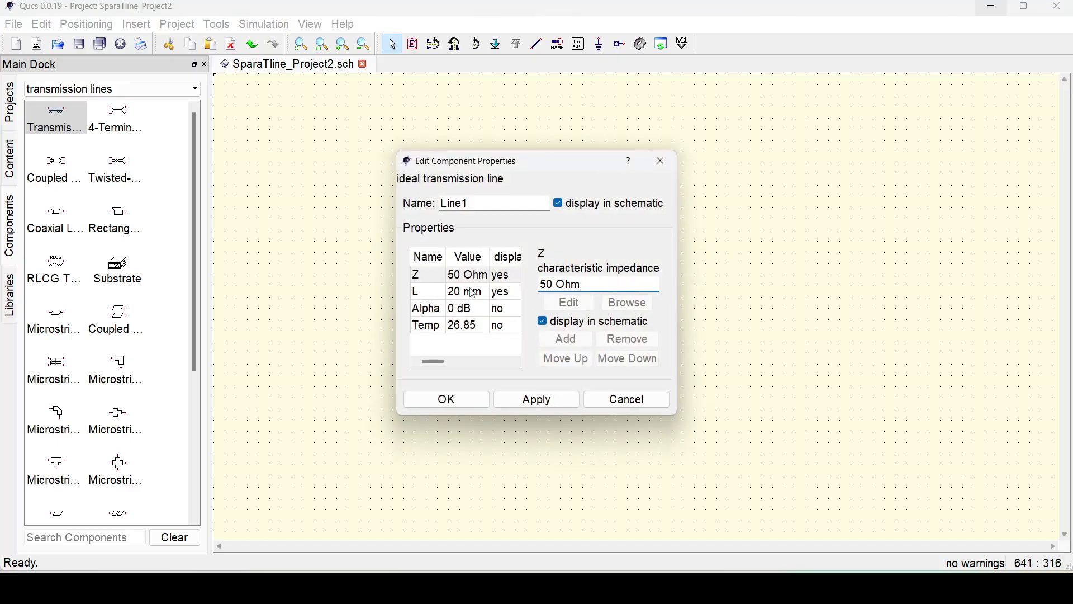
pyautogui.click(475, 292)
pyautogui.click(447, 399)
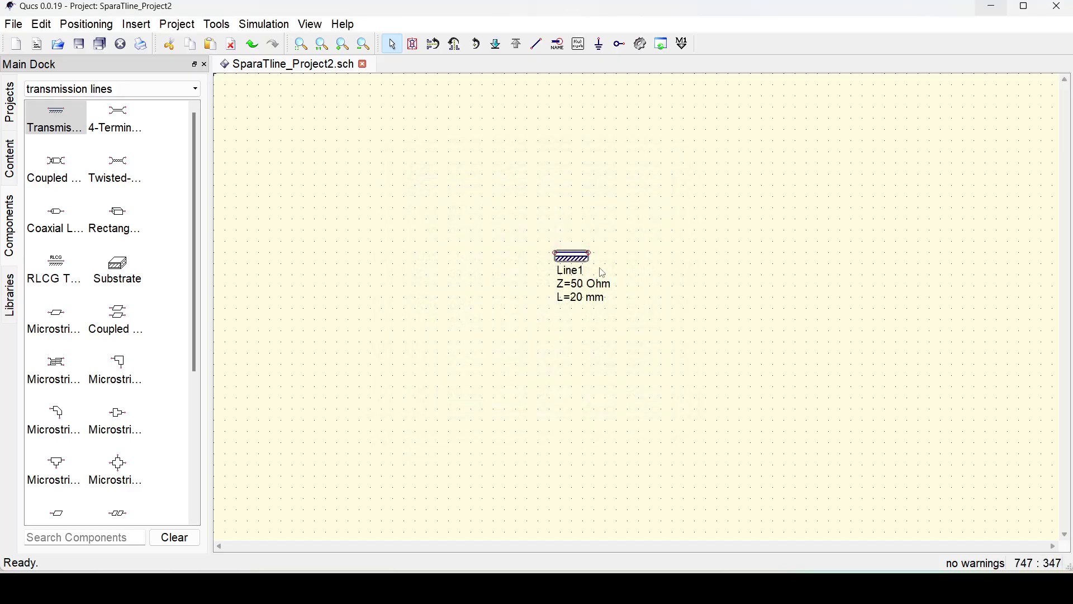
pyautogui.click(664, 290)
pyautogui.doubleClick(572, 260)
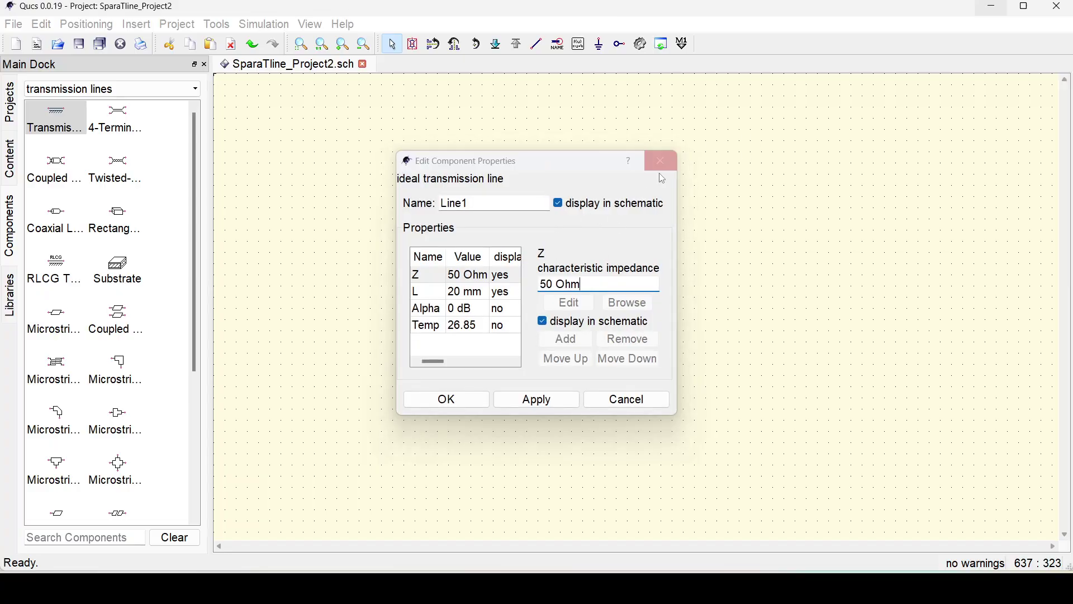
pyautogui.click(661, 164)
# - Try editing the line's impedance directly on the schematic to 58 Ohm, and set it back to 50 Ohm
pyautogui.doubleClick(591, 284)
pyautogui.write('58')
pyautogui.press('Return')
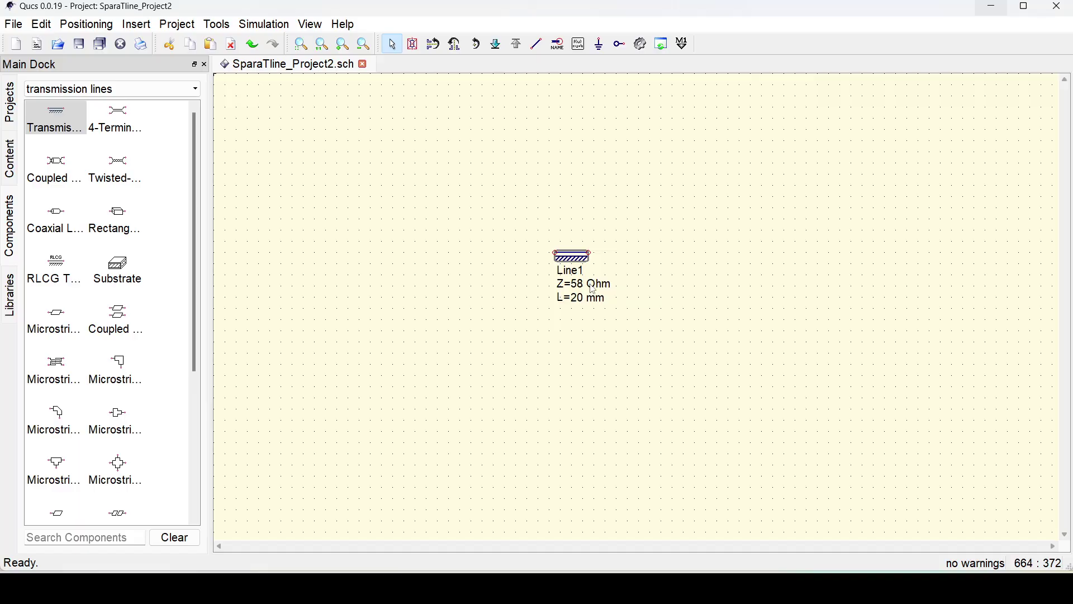
pyautogui.doubleClick(592, 285)
pyautogui.write('50')
pyautogui.press('Return')
pyautogui.click(545, 218)
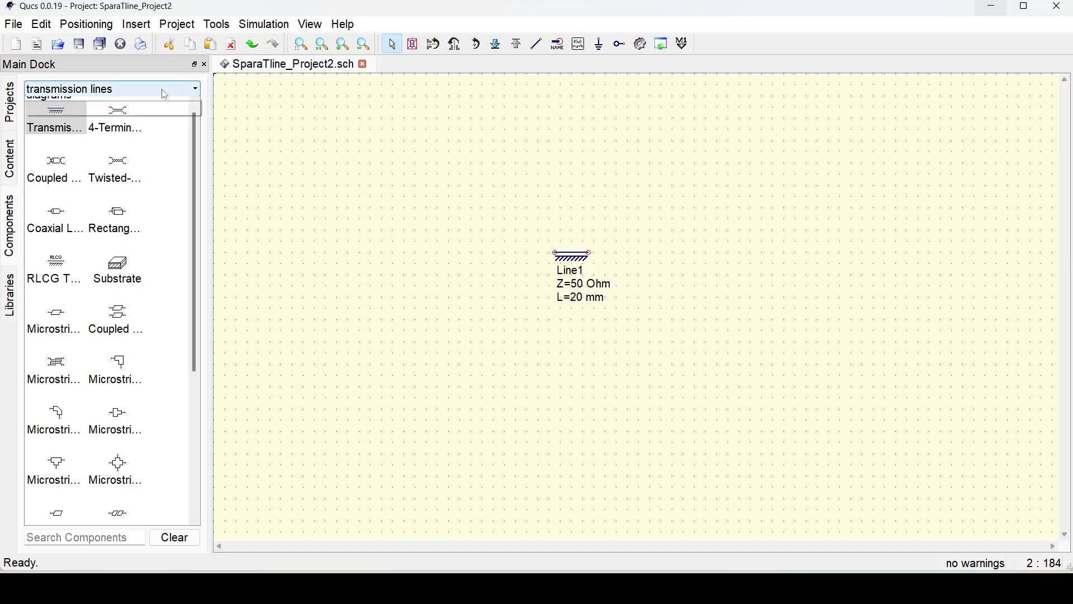
# - Place two power sources from the sources components, one on each side of the transmission line
pyautogui.click(112, 89)
pyautogui.click(55, 114)
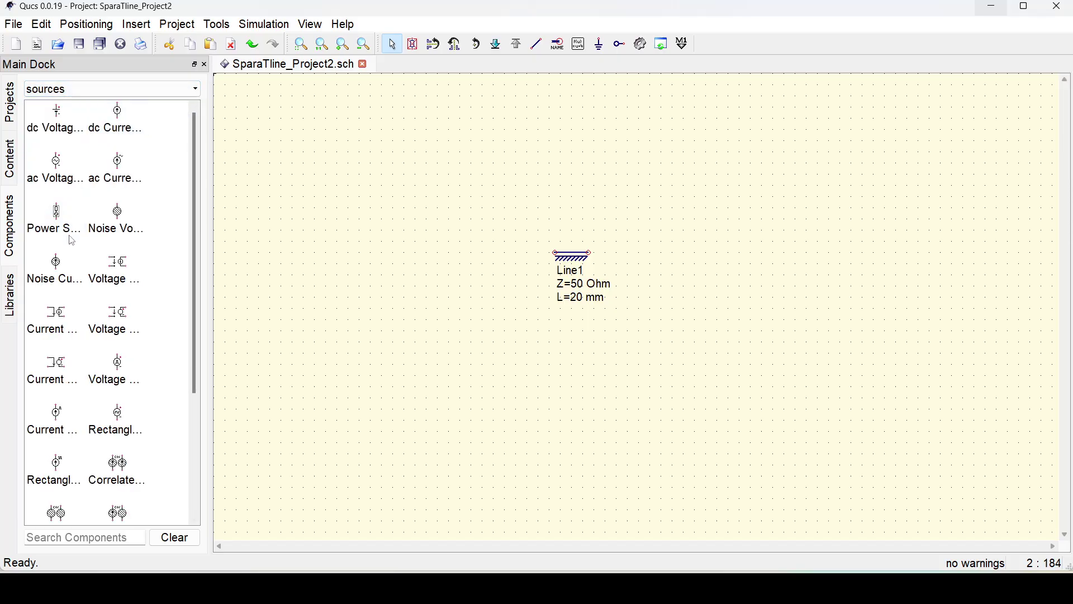
pyautogui.click(57, 217)
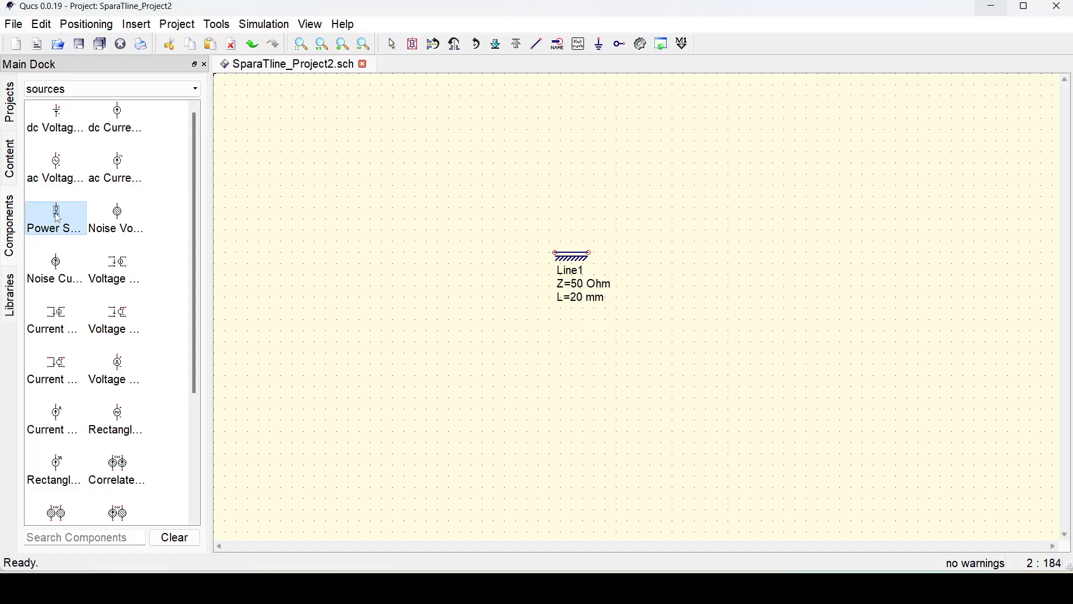
pyautogui.click(445, 278)
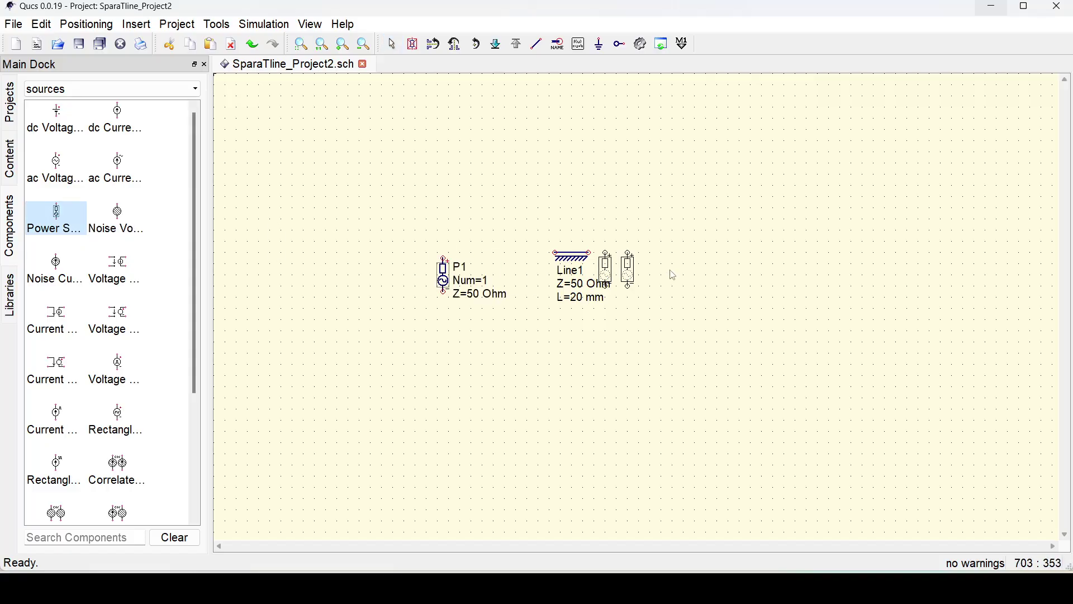
pyautogui.click(708, 283)
pyautogui.press('Escape')
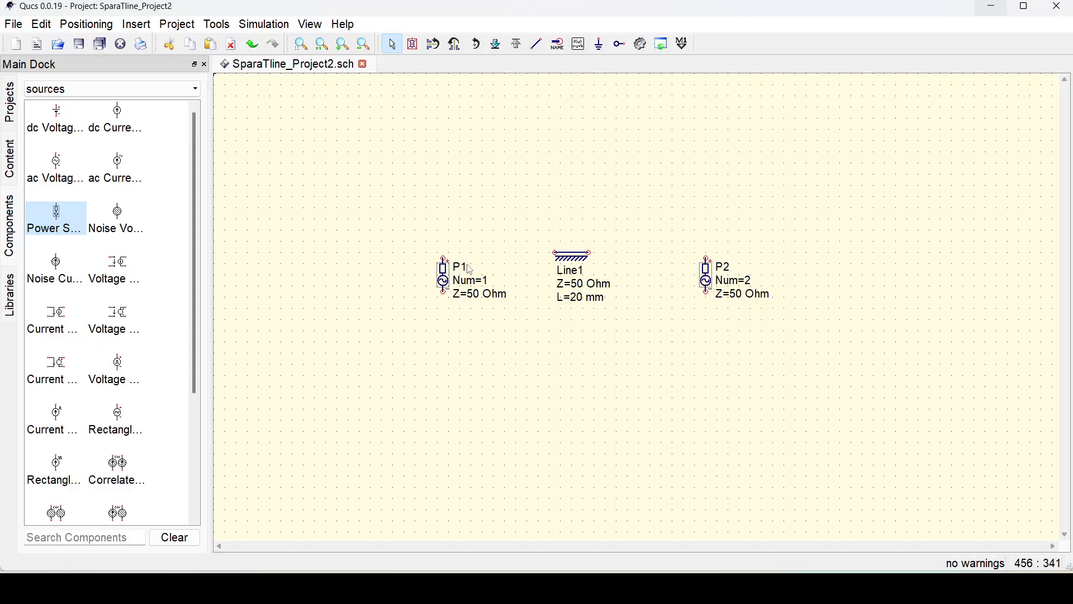
# - Wire sources P1 and P2 to the two ends of the transmission line, shifting P2 slightly upward
pyautogui.click(537, 46)
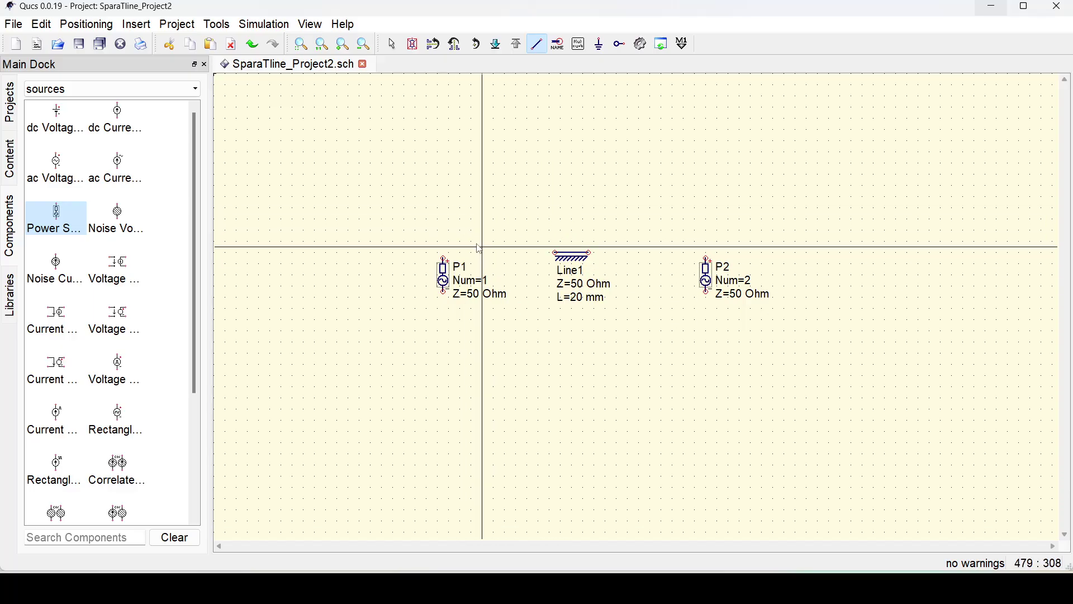
pyautogui.click(556, 253)
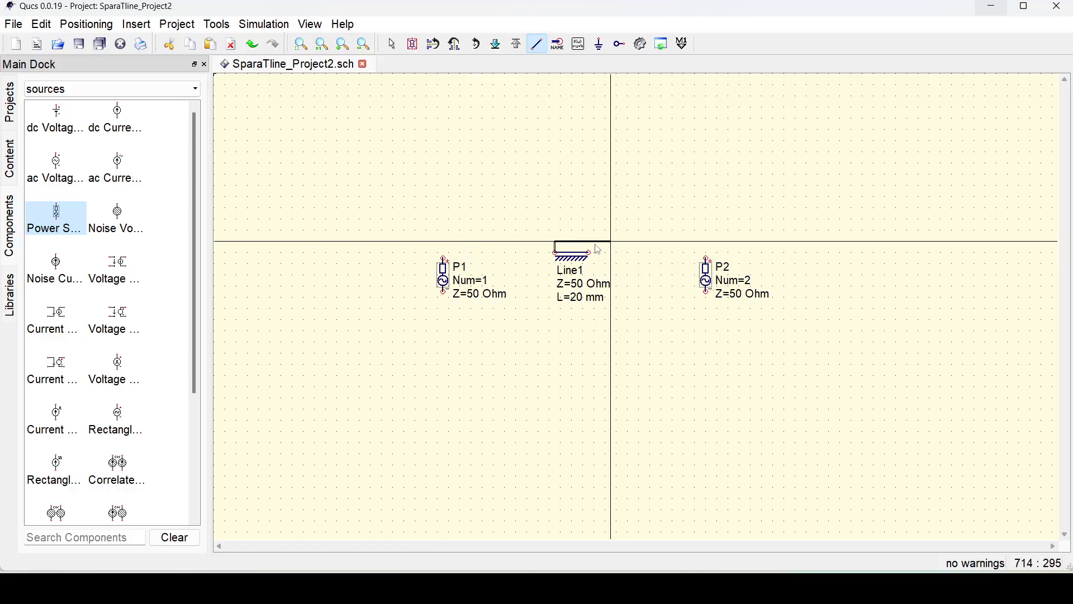
pyautogui.click(442, 252)
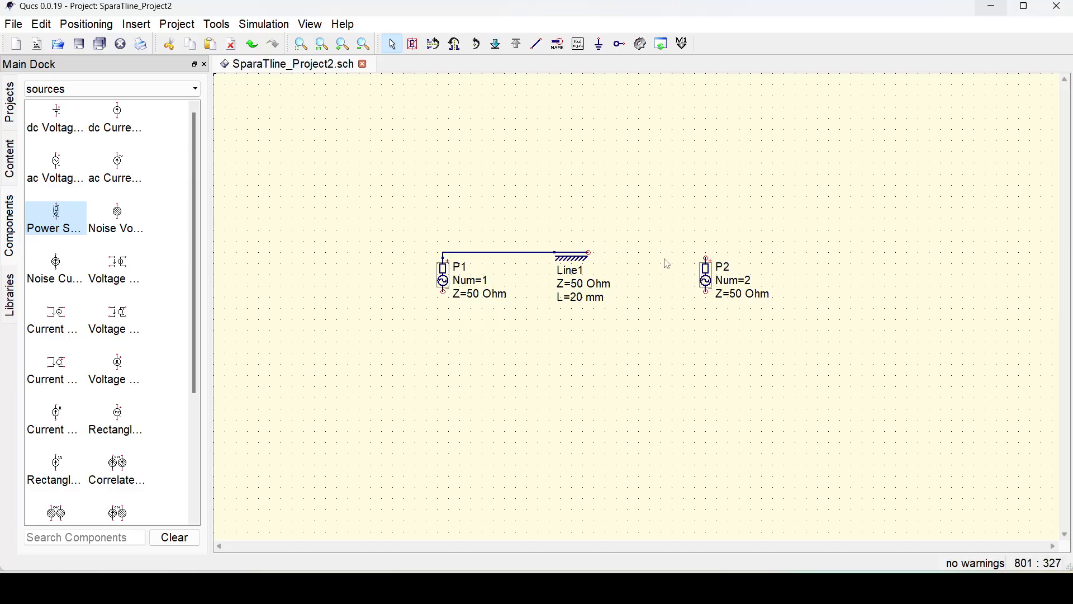
pyautogui.moveTo(705, 282)
pyautogui.mouseDown()
pyautogui.moveTo(622, 285)
pyautogui.moveTo(592, 275)
pyautogui.moveTo(705, 271)
pyautogui.mouseUp()
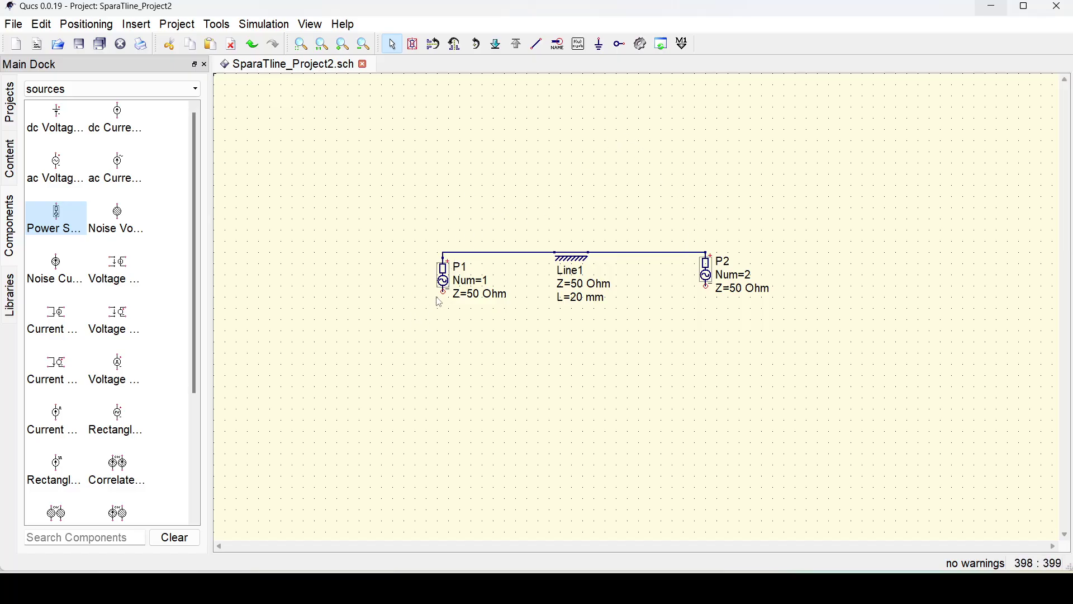
# - Add a ground to the lower terminal of each power source, P1 and P2
pyautogui.click(600, 44)
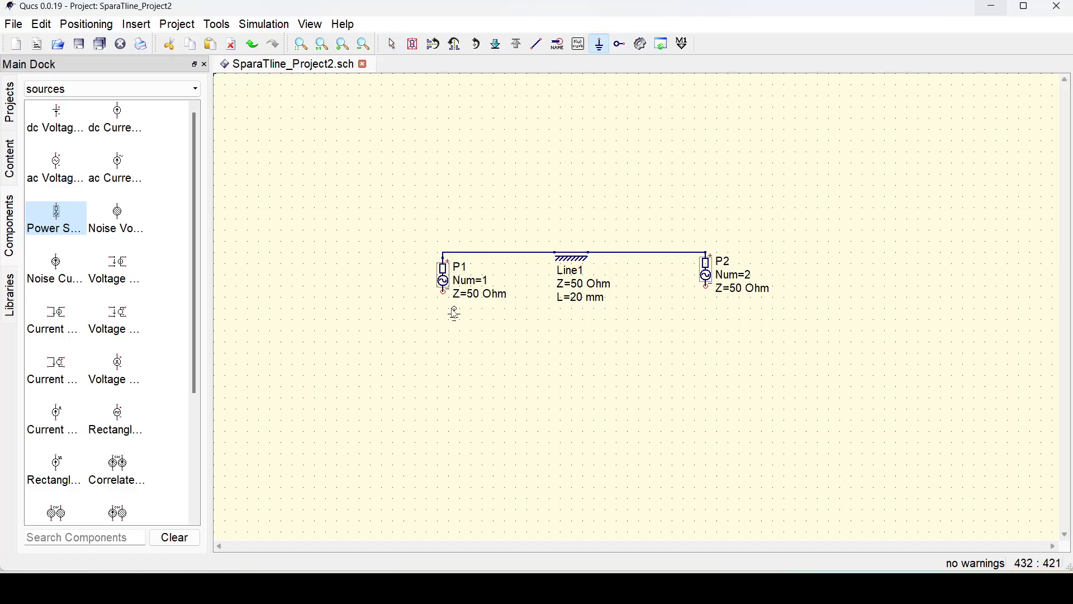
pyautogui.click(443, 298)
pyautogui.click(706, 293)
pyautogui.press('Escape')
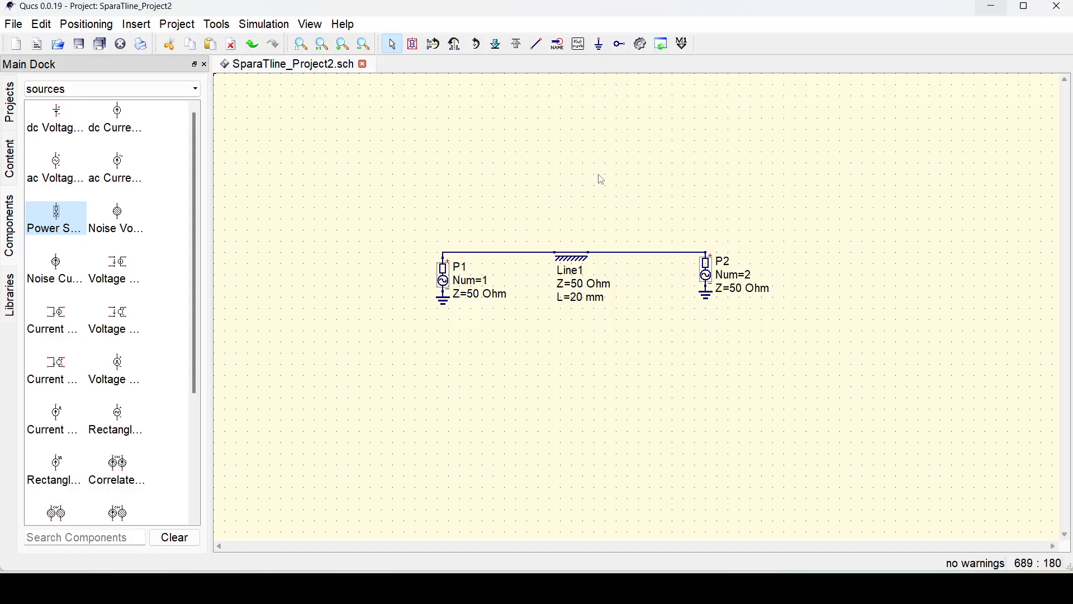
pyautogui.moveTo(408, 216); pyautogui.dragTo(829, 379)
pyautogui.click(829, 379)
# - Review power source P1's port number, impedance, AC power and frequency properties, and close them
pyautogui.doubleClick(445, 277)
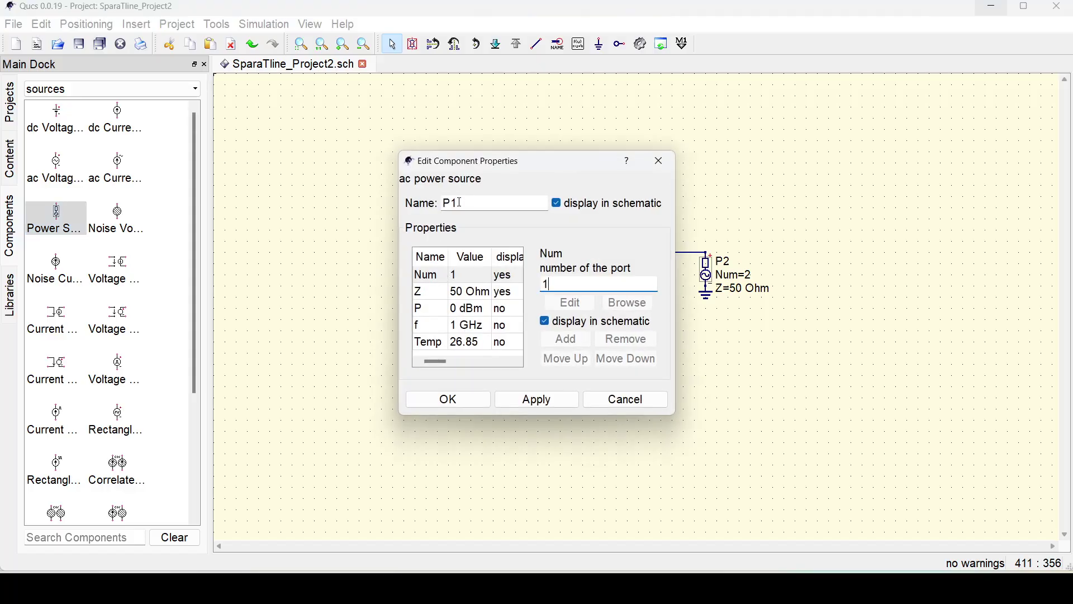
pyautogui.click(434, 292)
pyautogui.click(434, 309)
pyautogui.click(433, 326)
pyautogui.click(434, 292)
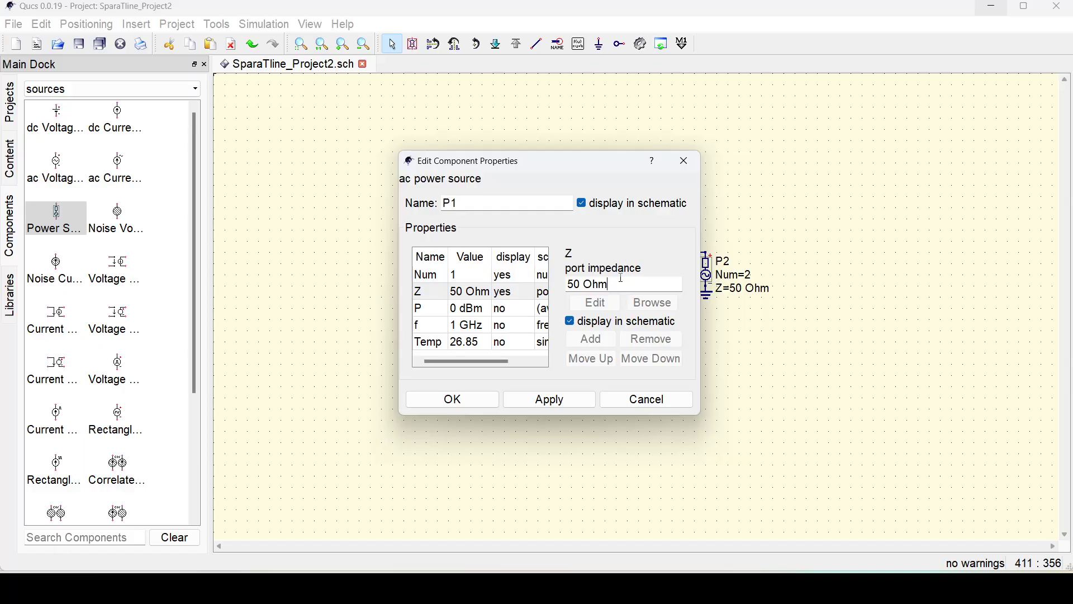
pyautogui.click(432, 309)
pyautogui.moveTo(551, 166); pyautogui.dragTo(813, 209)
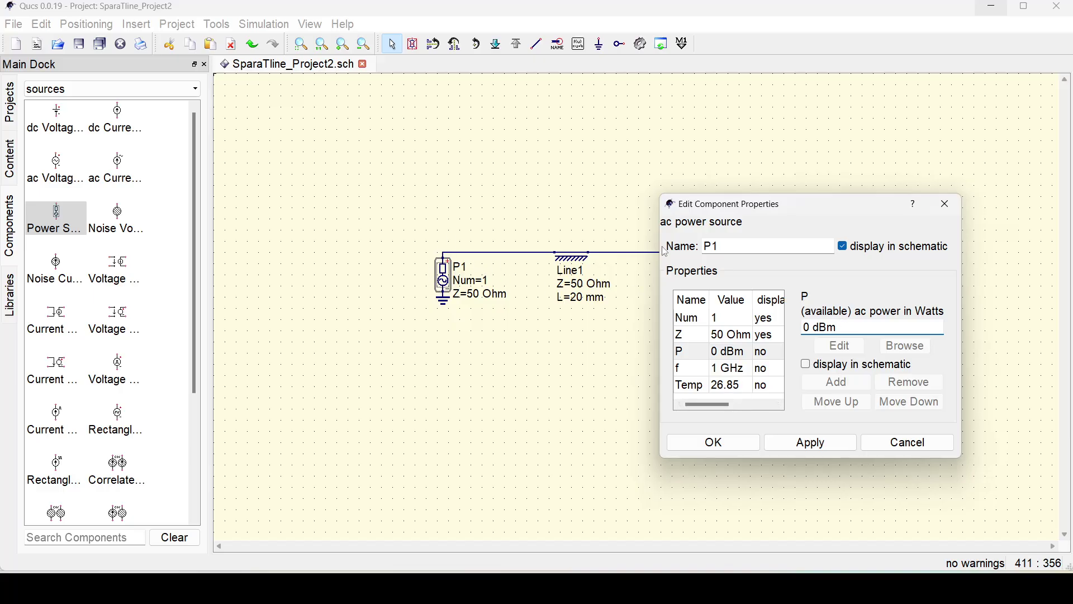
pyautogui.moveTo(847, 329); pyautogui.dragTo(803, 329)
pyautogui.click(865, 324)
pyautogui.click(748, 367)
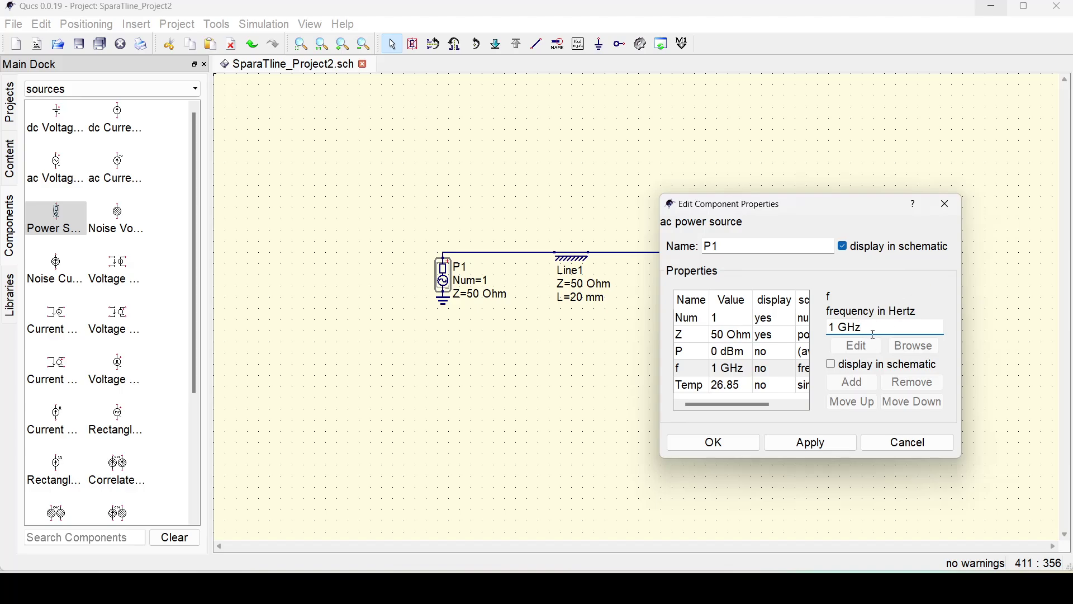
pyautogui.click(749, 446)
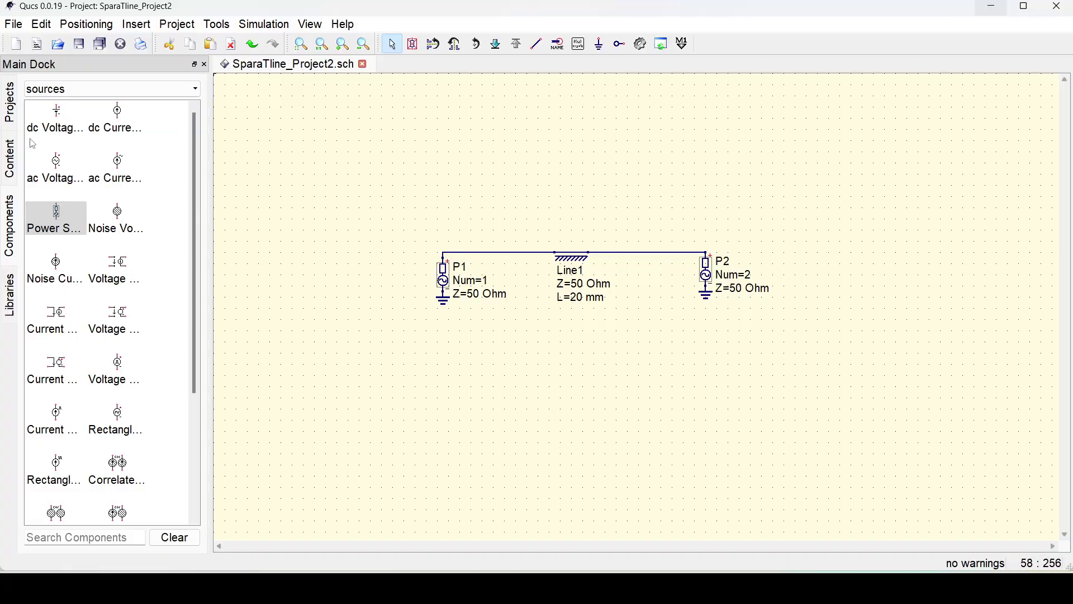
# - Place an S-parameter simulation block from the simulations components on the schematic, beyond source P2
pyautogui.click(134, 91)
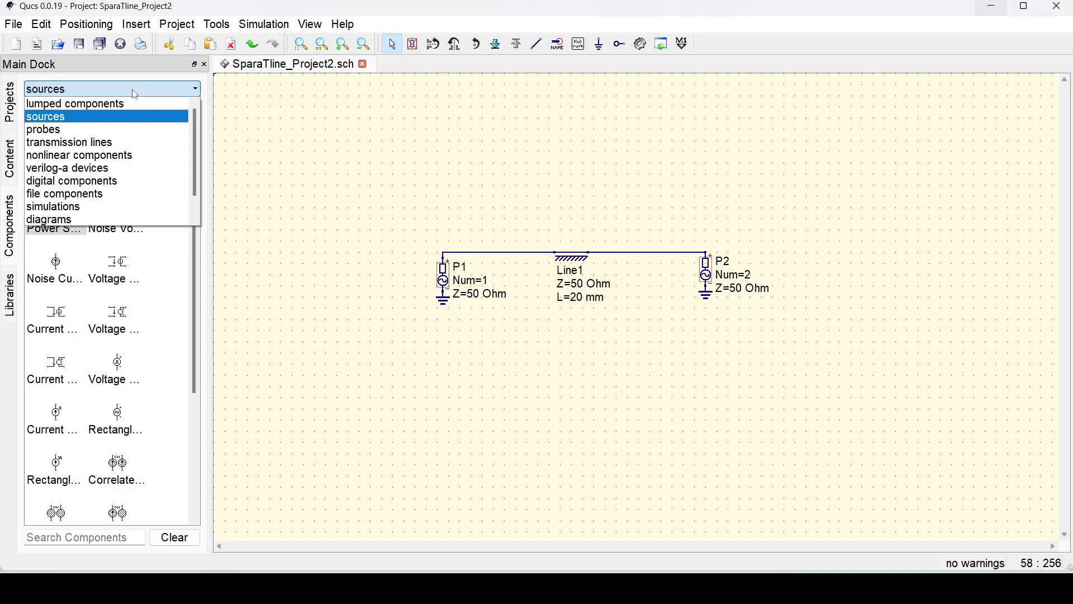
pyautogui.click(62, 210)
pyautogui.click(116, 168)
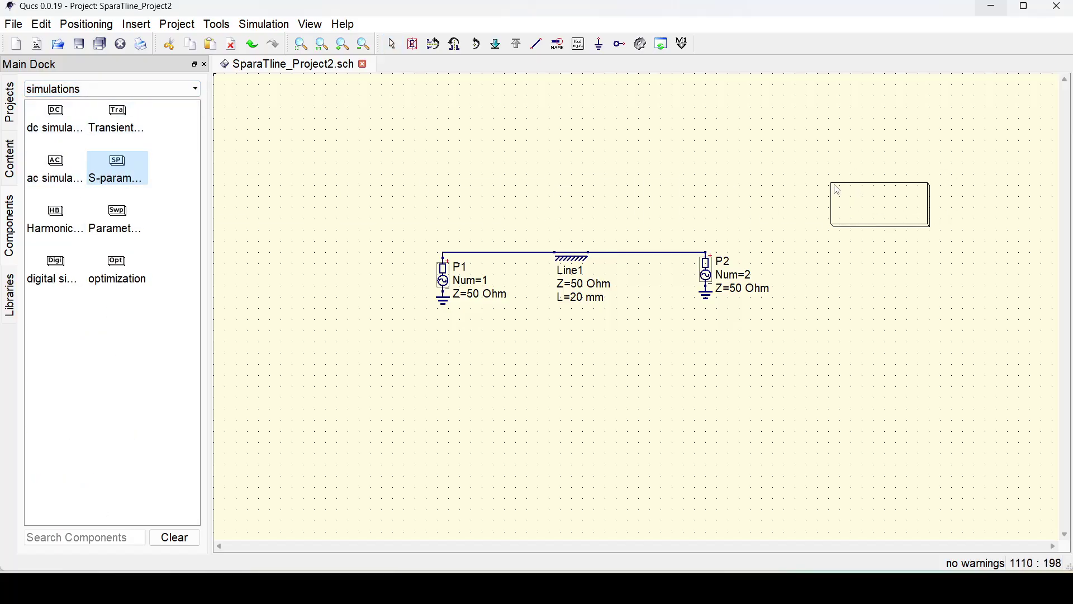
pyautogui.click(838, 189)
pyautogui.press('Escape')
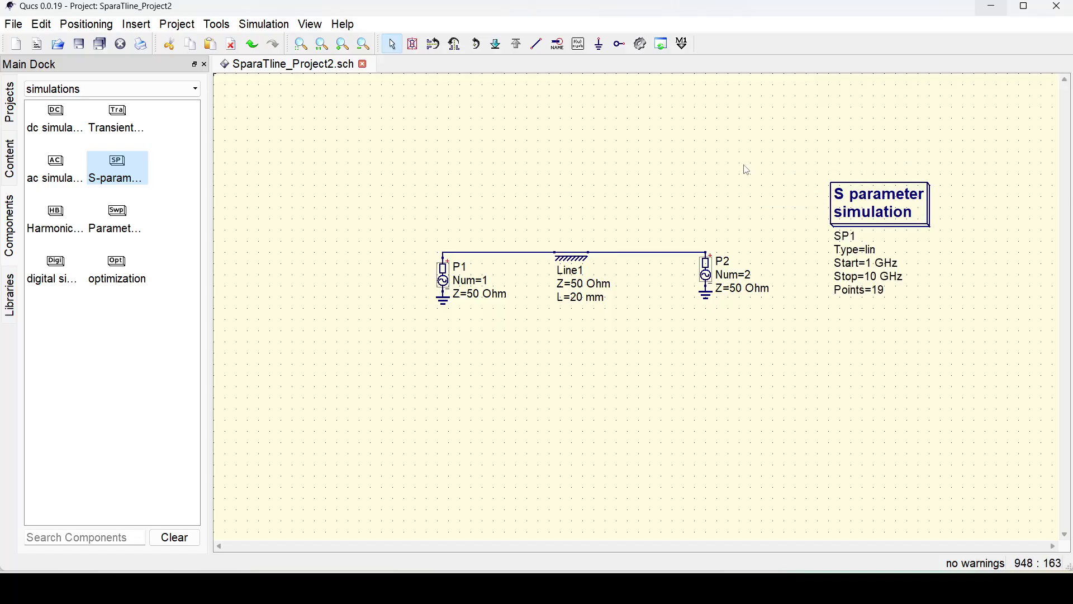
# - Set the S-parameter simulation's stop frequency to 6 GHz
pyautogui.click(881, 209)
pyautogui.doubleClick(881, 208)
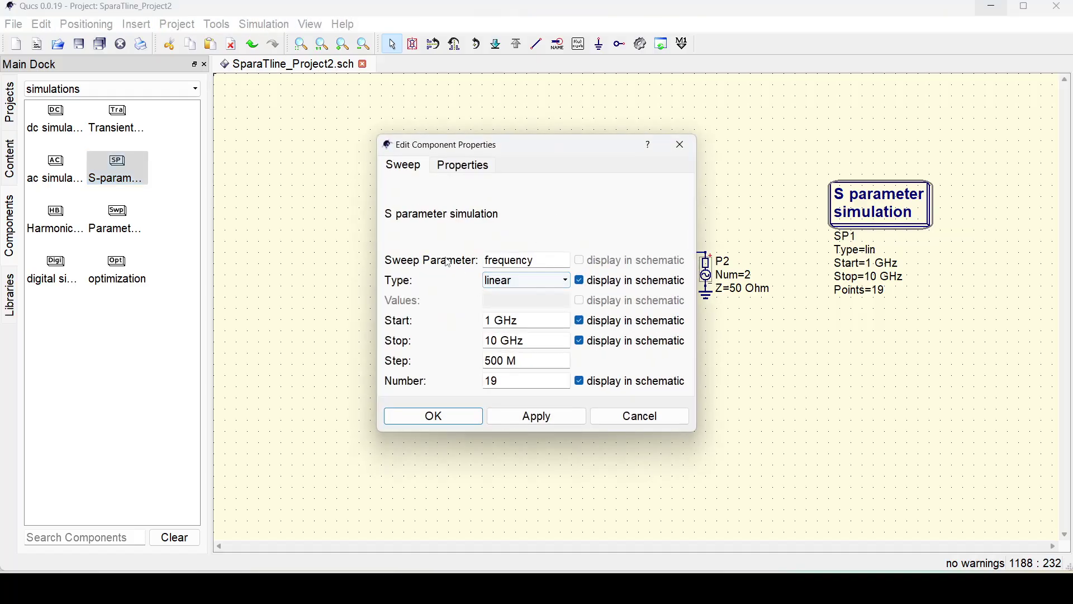
pyautogui.doubleClick(540, 260)
pyautogui.click(542, 261)
pyautogui.write('6')
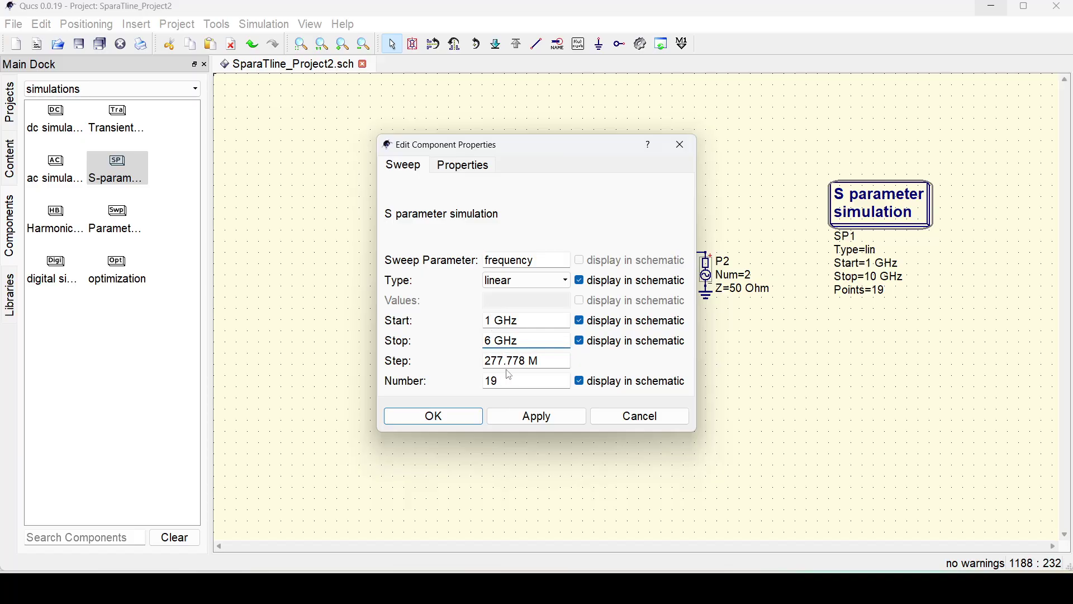
# - Try editing the sweep's step value and setting its number of points to 51
pyautogui.moveTo(529, 360); pyautogui.dragTo(493, 360)
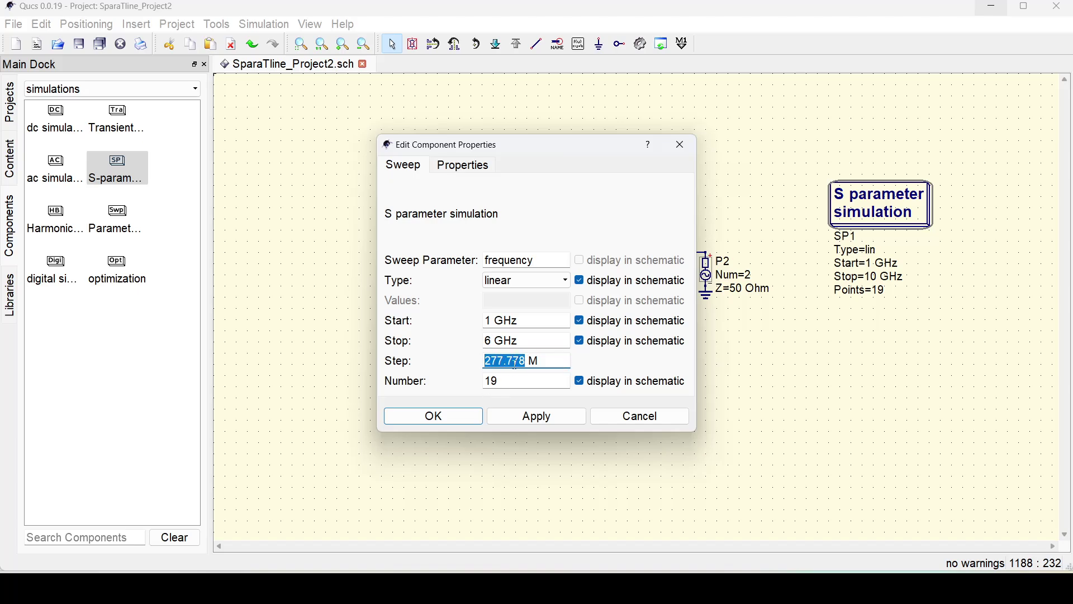
pyautogui.write('5')
pyautogui.click(503, 381)
pyautogui.moveTo(503, 380); pyautogui.dragTo(477, 379)
pyautogui.write('51')
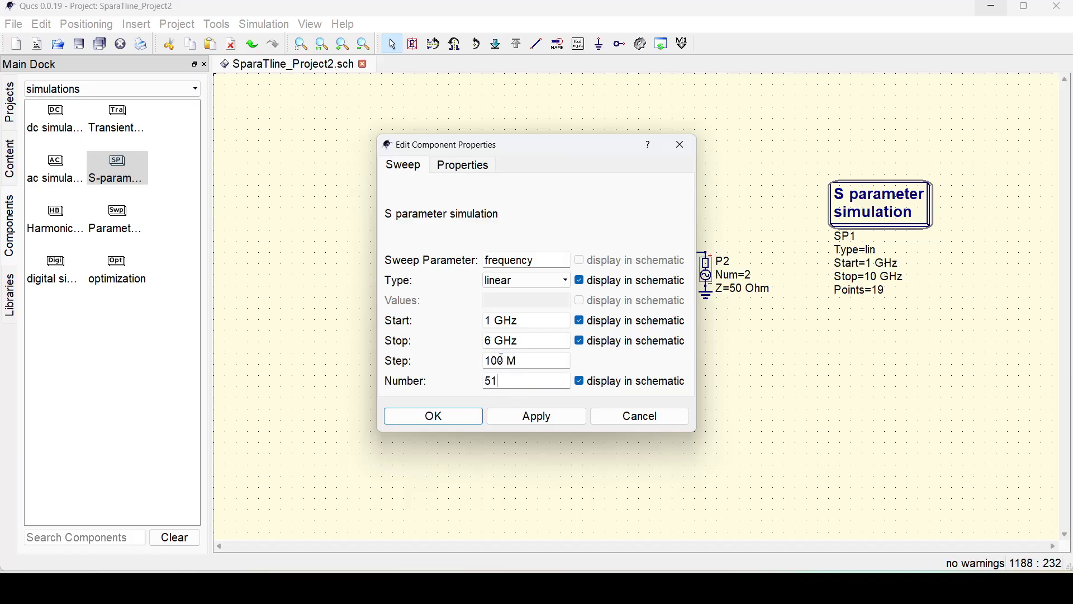
# - Set the sweep's number of points to 101 and apply the simulation settings
pyautogui.moveTo(501, 376); pyautogui.dragTo(477, 375)
pyautogui.write('101')
pyautogui.click(501, 360)
pyautogui.click(537, 417)
pyautogui.click(444, 418)
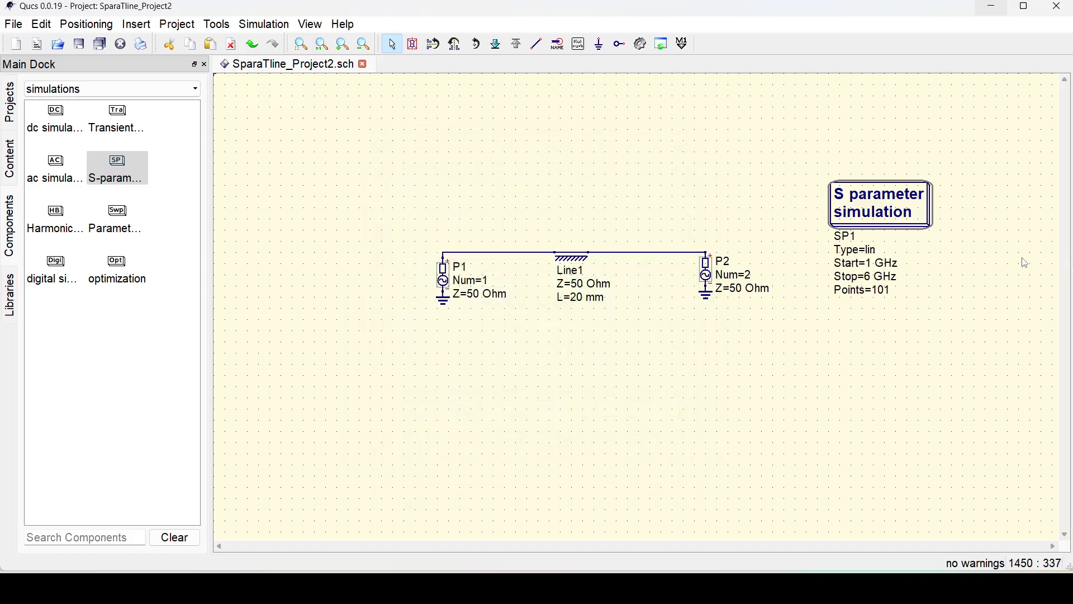
pyautogui.doubleClick(875, 277)
pyautogui.click(878, 282)
pyautogui.click(882, 291)
pyautogui.click(927, 358)
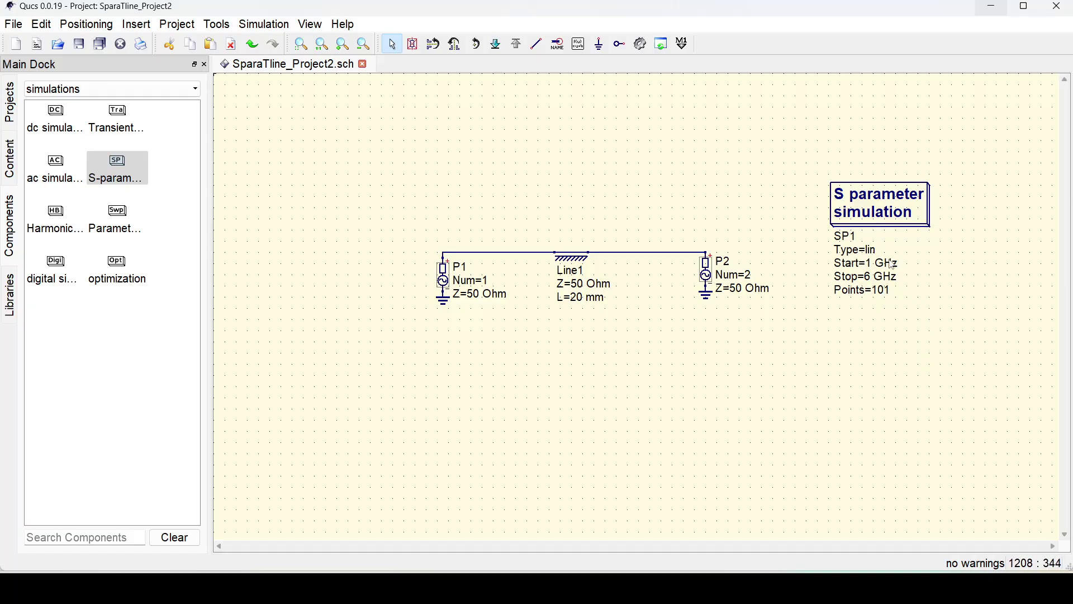
# - Shift the S-parameter simulation block slightly right and downward on the schematic, and simulate the circuit
pyautogui.moveTo(868, 203); pyautogui.dragTo(876, 208)
pyautogui.click(874, 207)
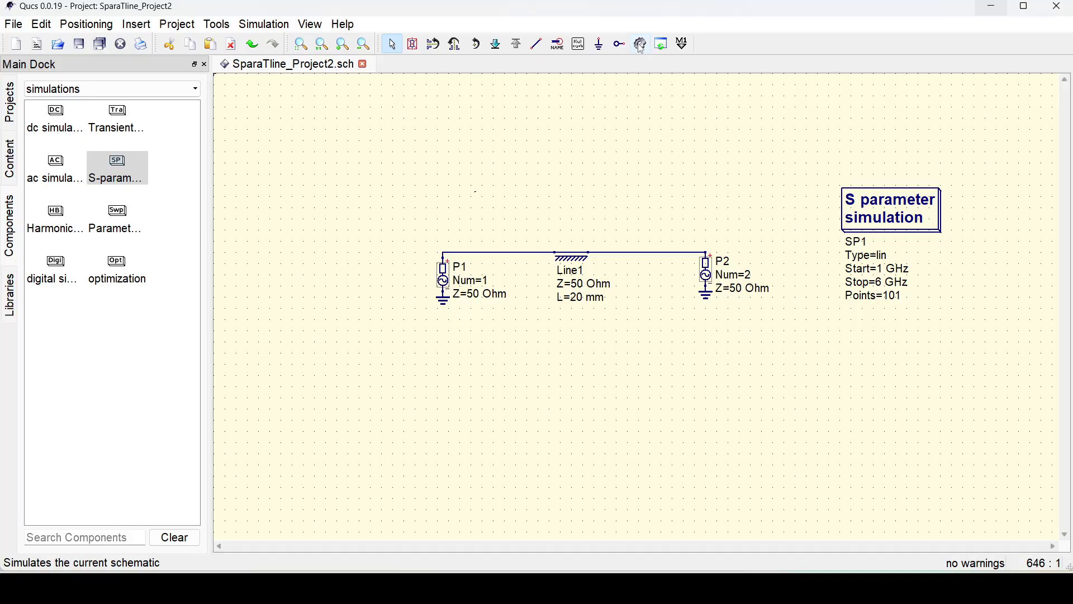
pyautogui.click(266, 24)
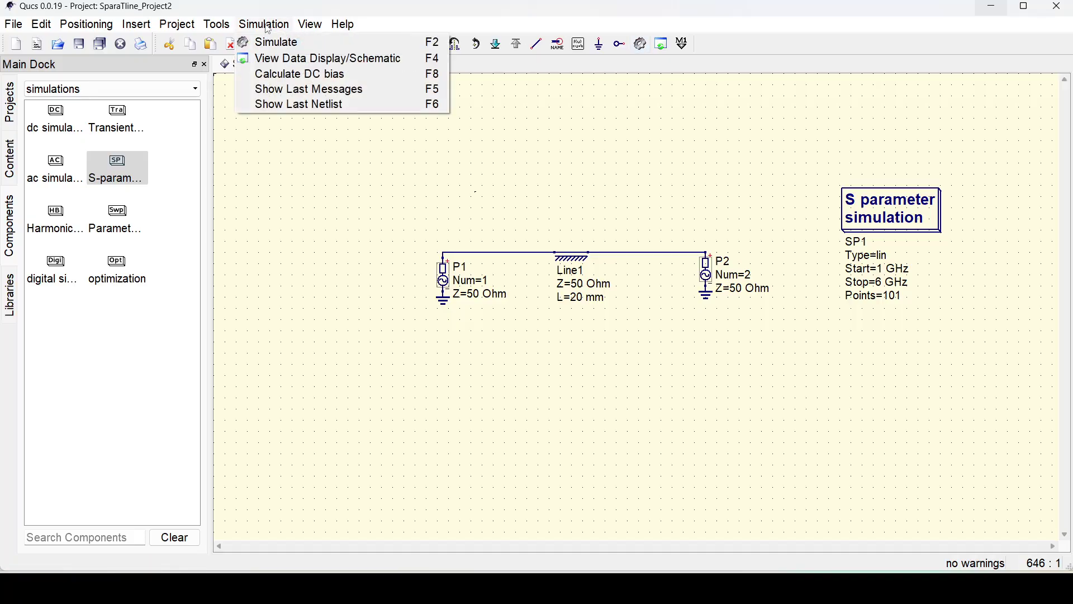
pyautogui.click(298, 48)
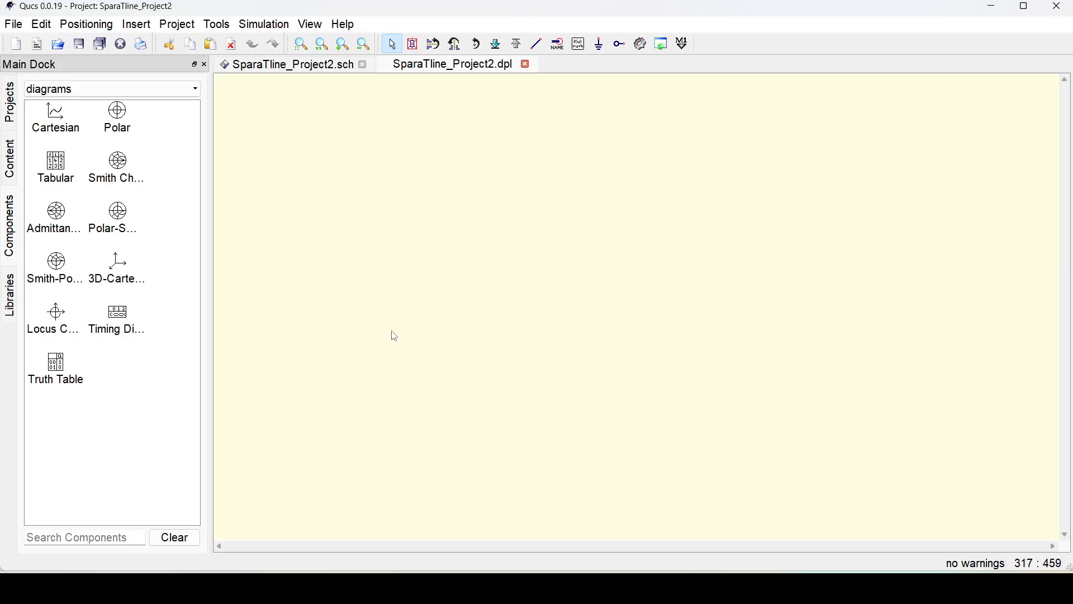
# - Place a Cartesian diagram on the data display page SparaTline_Project2.dpl
pyautogui.click(57, 128)
pyautogui.click(434, 275)
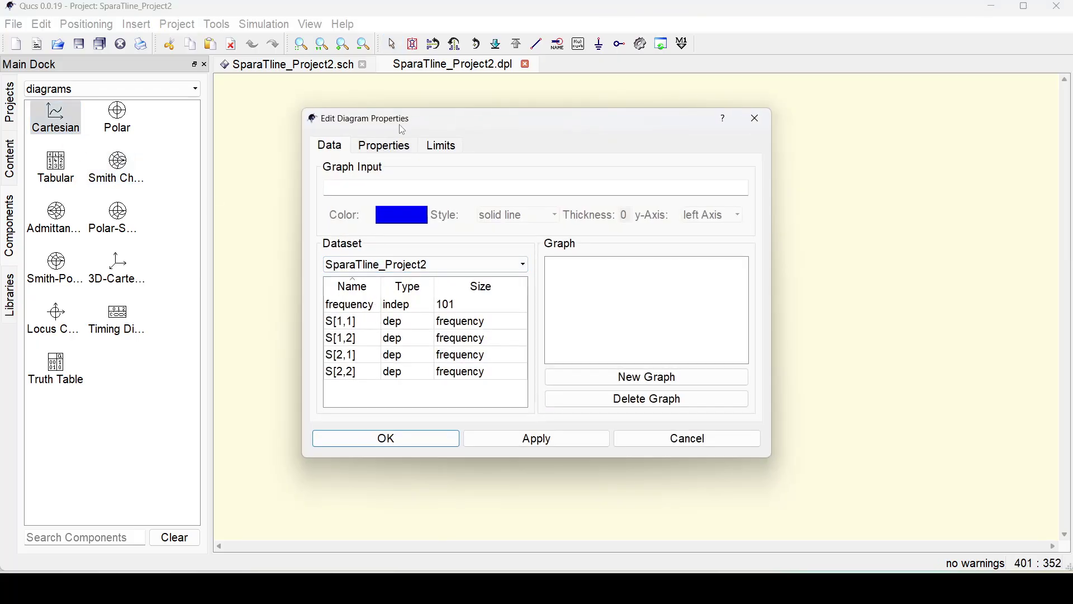
pyautogui.moveTo(503, 130); pyautogui.dragTo(542, 149)
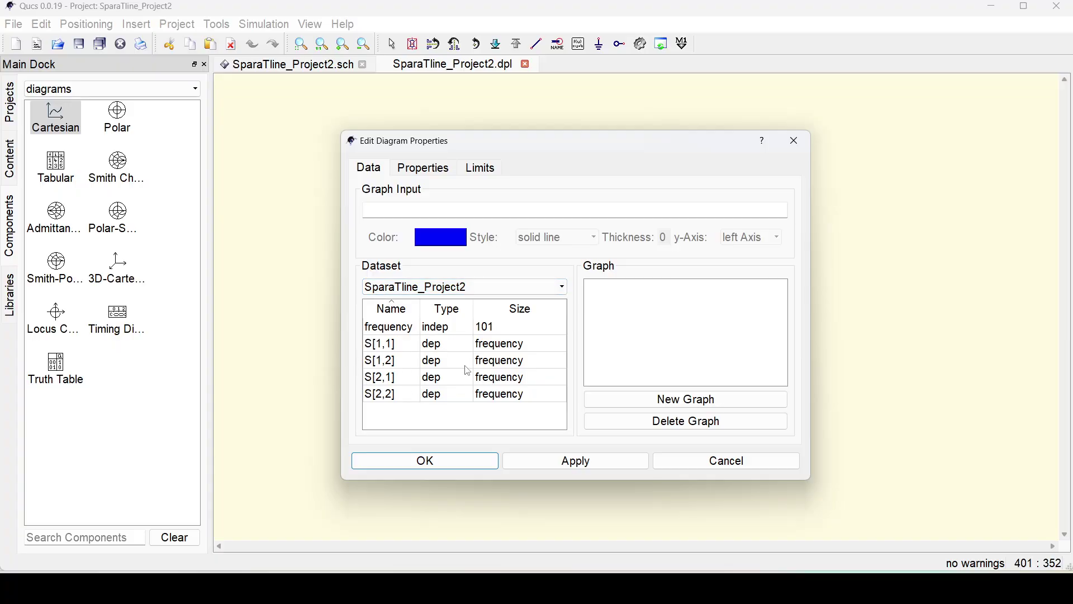
# - Look through the SparaTline_Project2 dataset variables: frequency, S[1,1], S[1,2], S[2,1] and S[2,2]
pyautogui.click(400, 330)
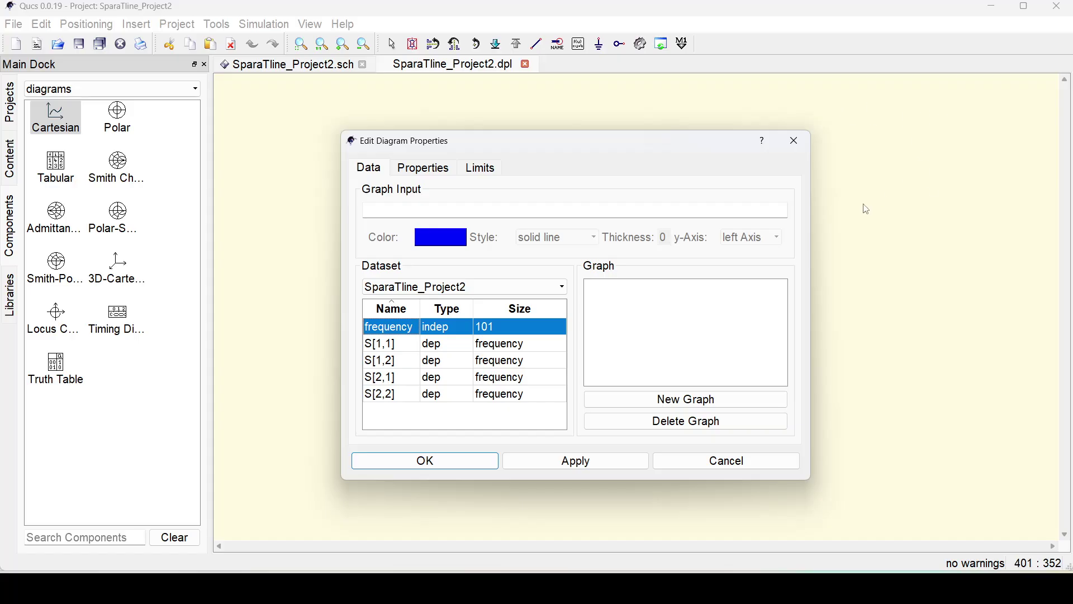
pyautogui.click(407, 345)
pyautogui.click(408, 361)
pyautogui.click(405, 378)
pyautogui.click(405, 394)
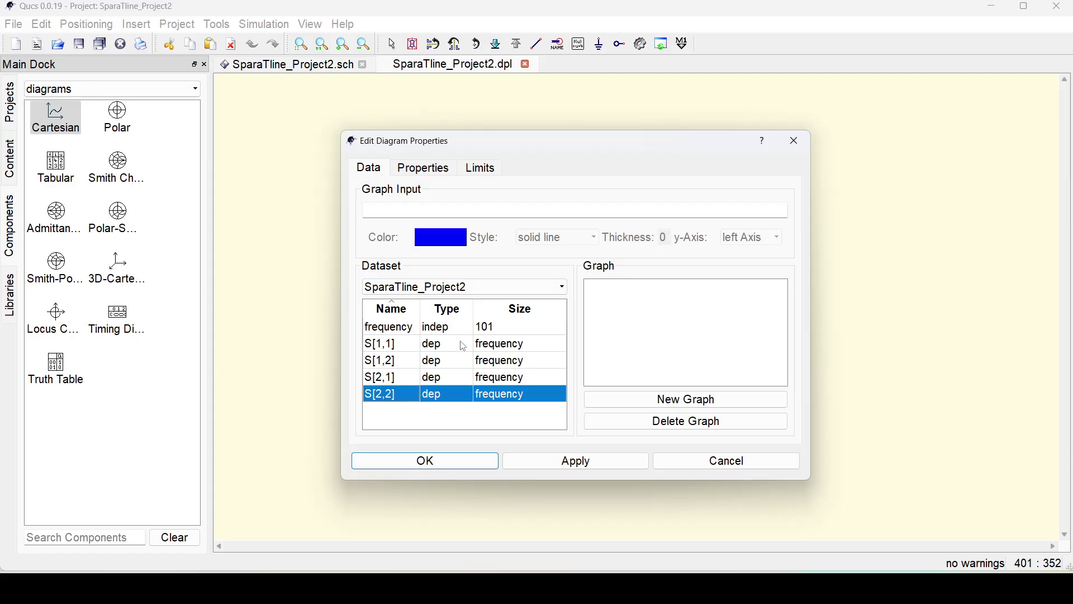
# - Add S[1,1] as a graph in the Cartesian diagram and finish placing it
pyautogui.click(460, 345)
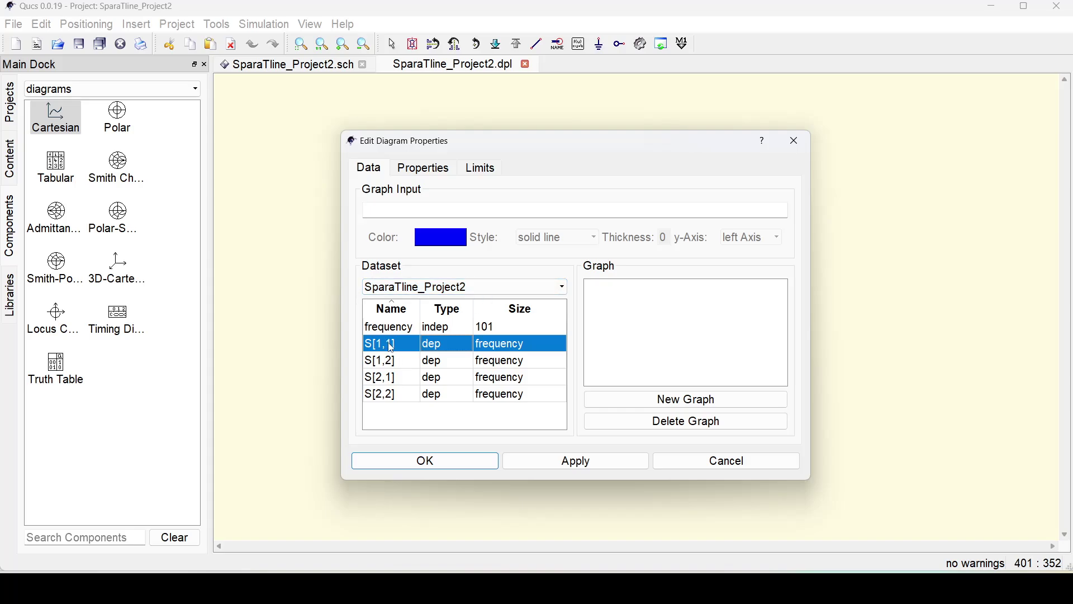
pyautogui.doubleClick(410, 352)
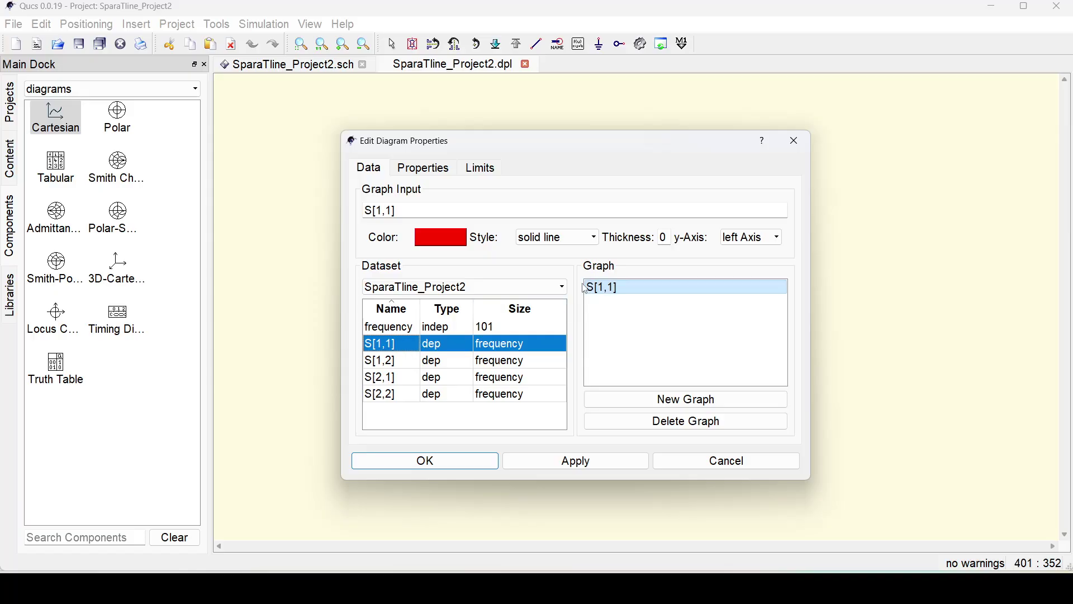
pyautogui.click(616, 288)
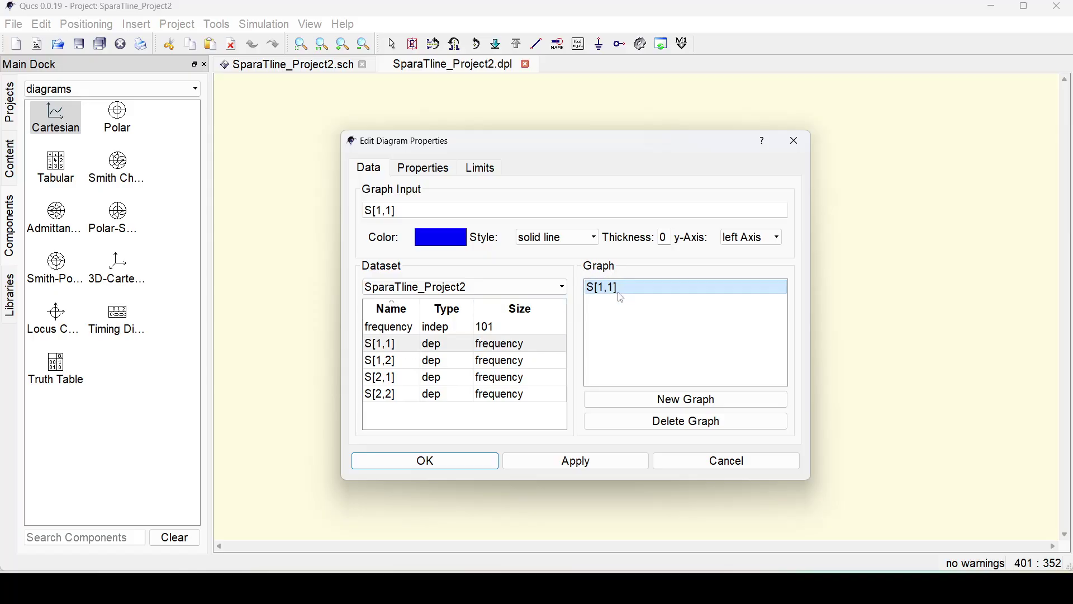
pyautogui.click(468, 467)
pyautogui.press('Escape')
# - Enlarge the S[1,1] diagram to roughly three times its size and move it up and left on the page
pyautogui.click(487, 252)
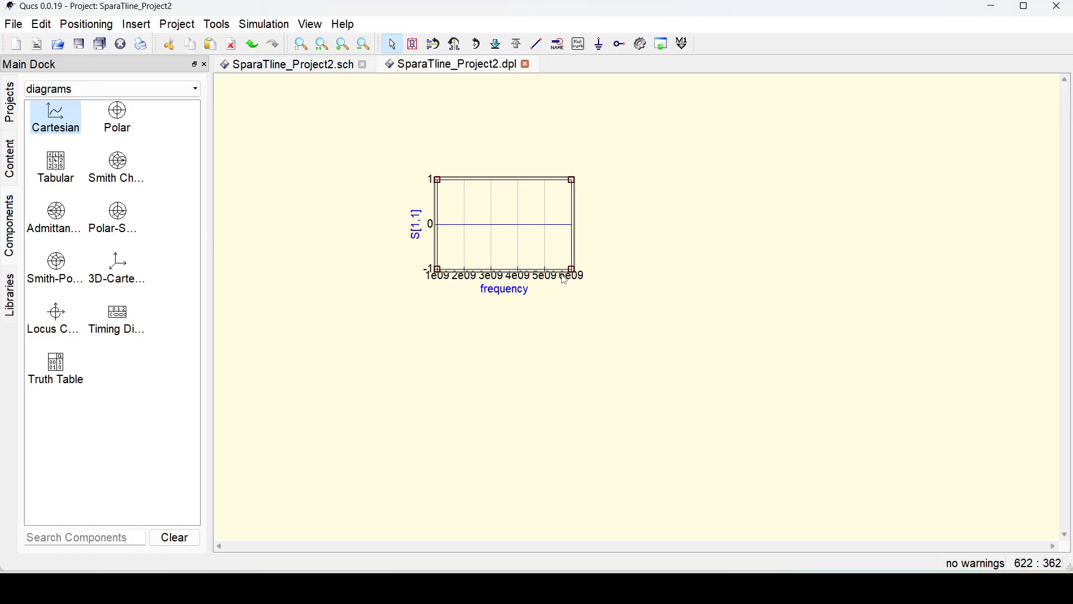
pyautogui.moveTo(574, 271); pyautogui.dragTo(853, 475)
pyautogui.moveTo(682, 366); pyautogui.dragTo(635, 307)
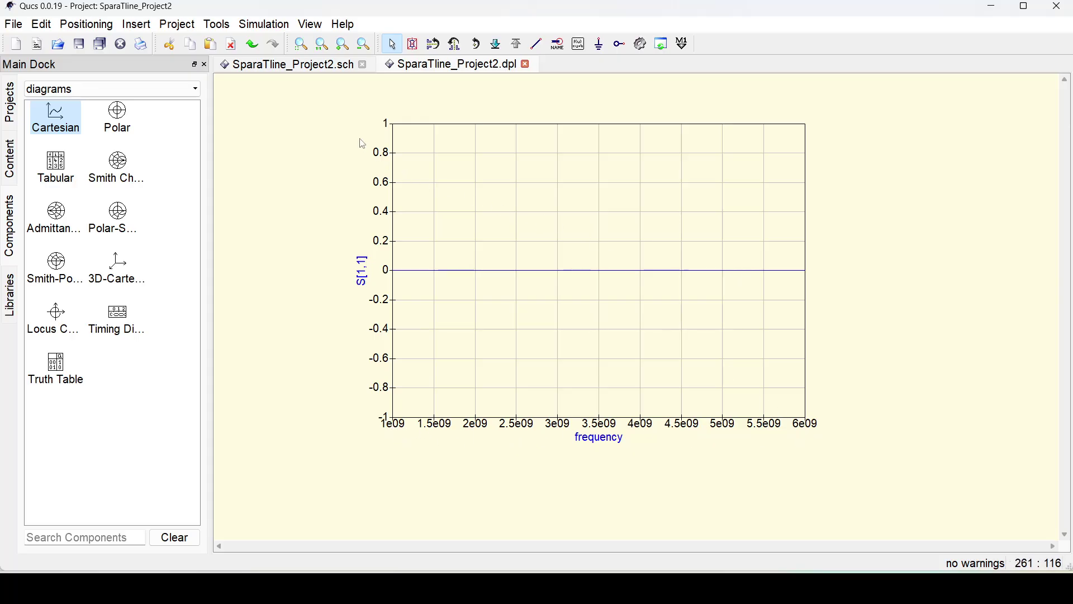
# - Compare the simulated circuit's schematic with its S[1,1] plot on the data display
pyautogui.click(320, 68)
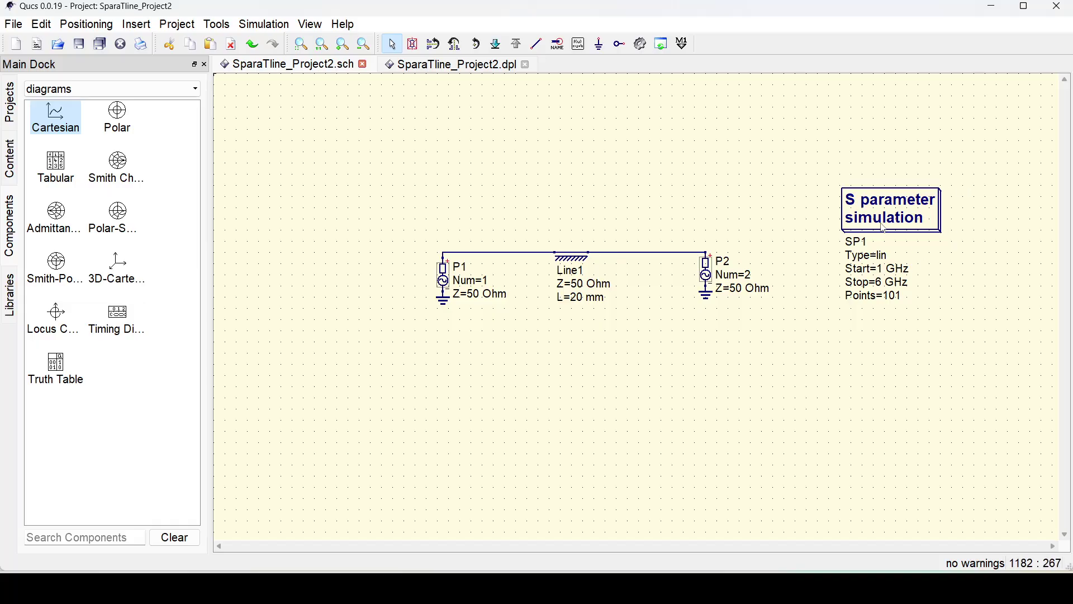
pyautogui.click(429, 67)
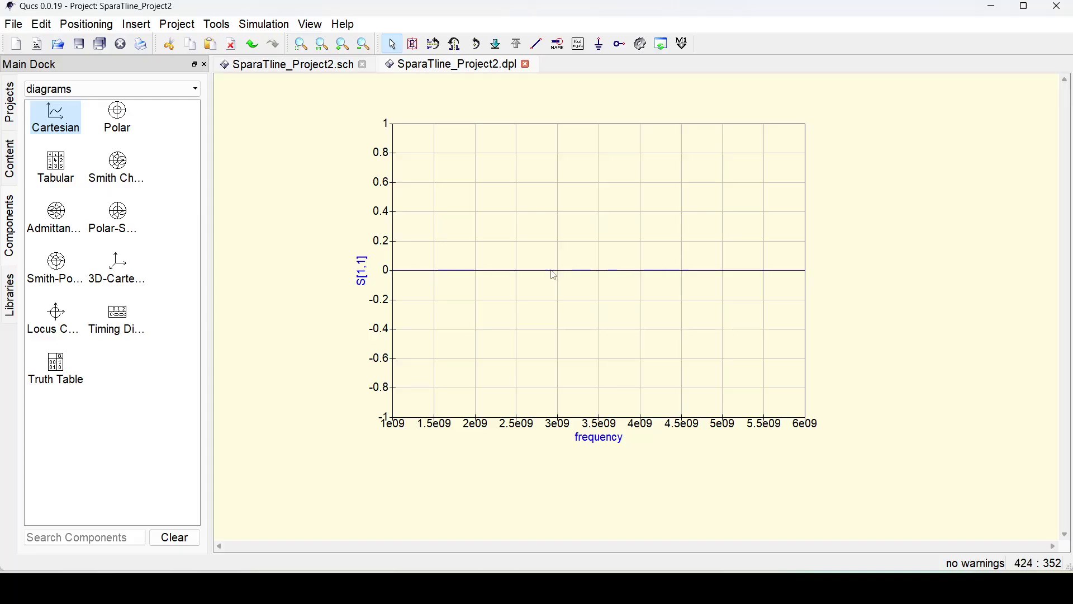
pyautogui.click(276, 66)
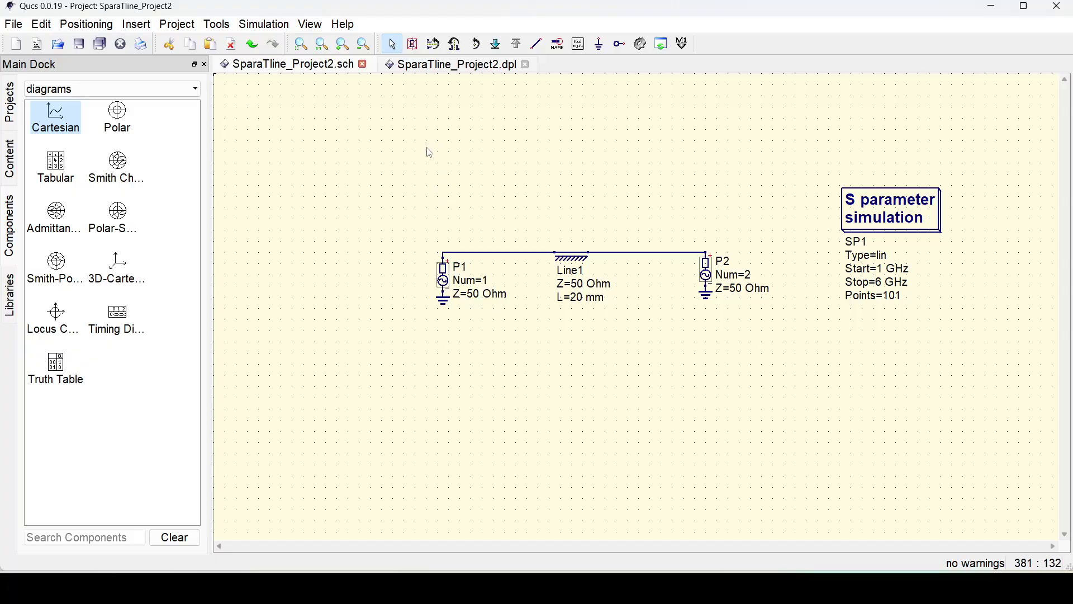
pyautogui.click(435, 69)
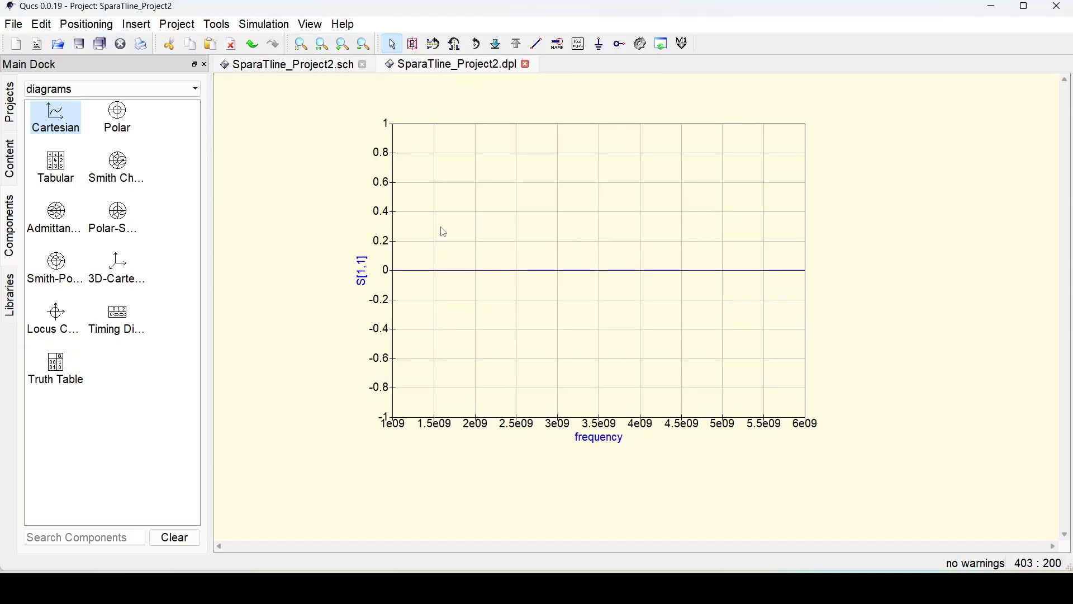
# - Review the S-parameters available for the diagram without adding any, and check the schematic's impedances against the S[1,1] plot
pyautogui.doubleClick(470, 254)
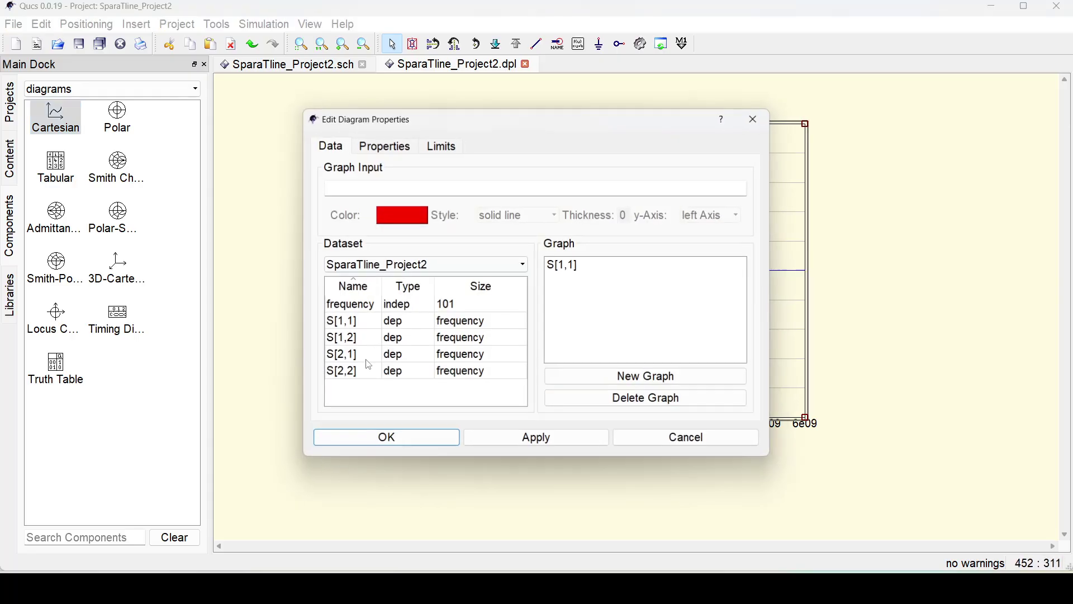
pyautogui.click(370, 322)
pyautogui.click(369, 338)
pyautogui.click(369, 356)
pyautogui.click(365, 372)
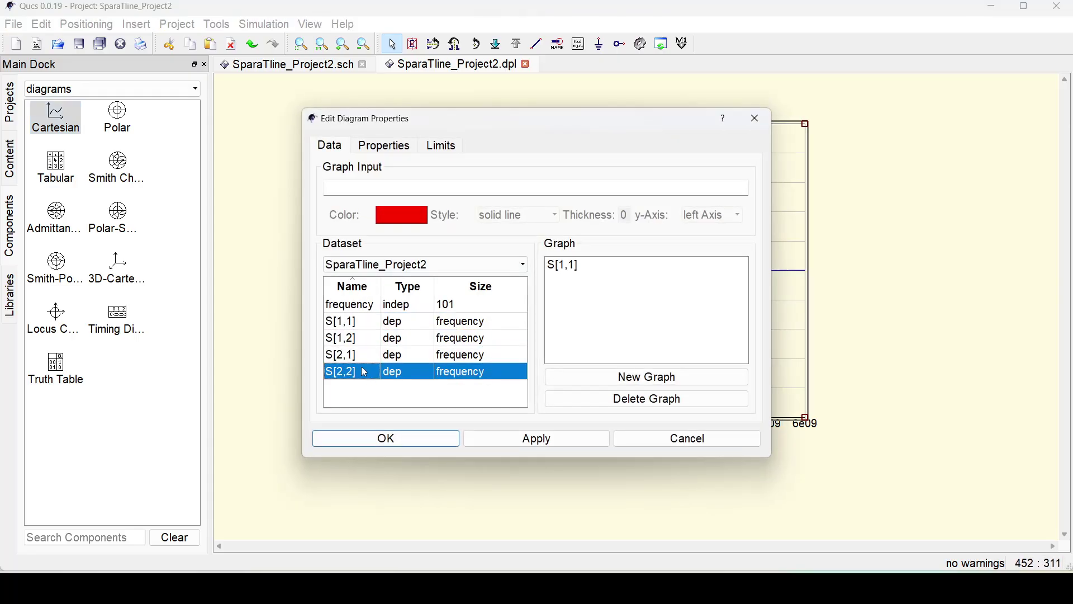
pyautogui.click(710, 448)
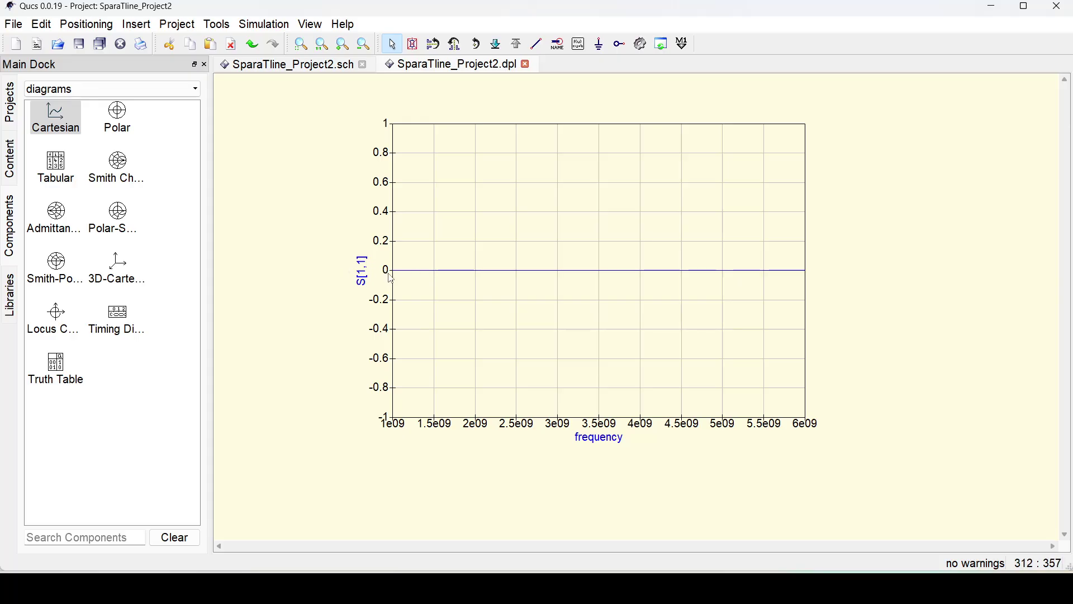
pyautogui.click(287, 72)
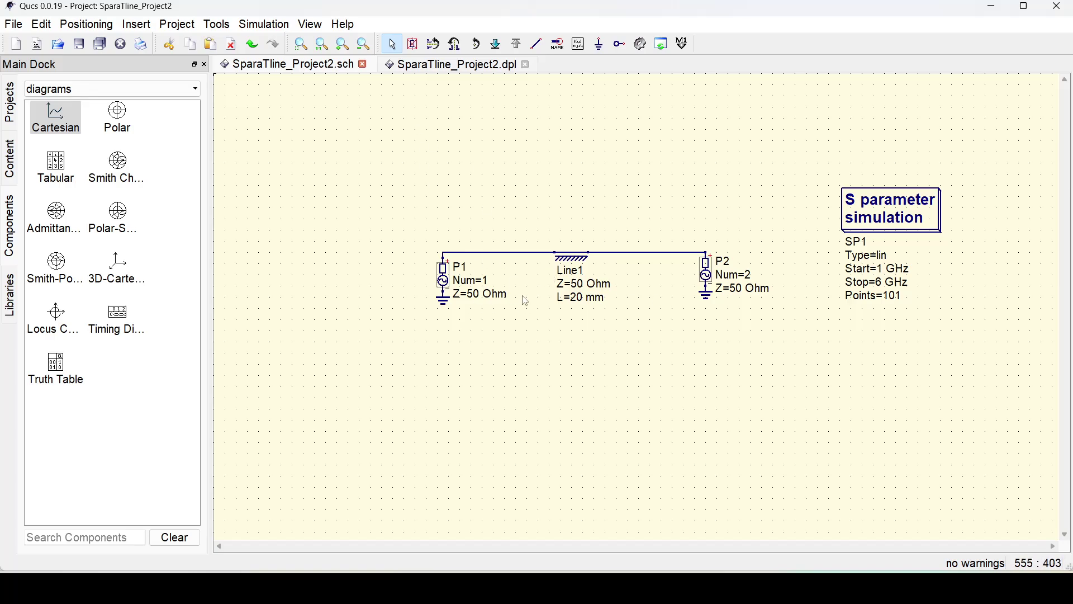
pyautogui.click(426, 65)
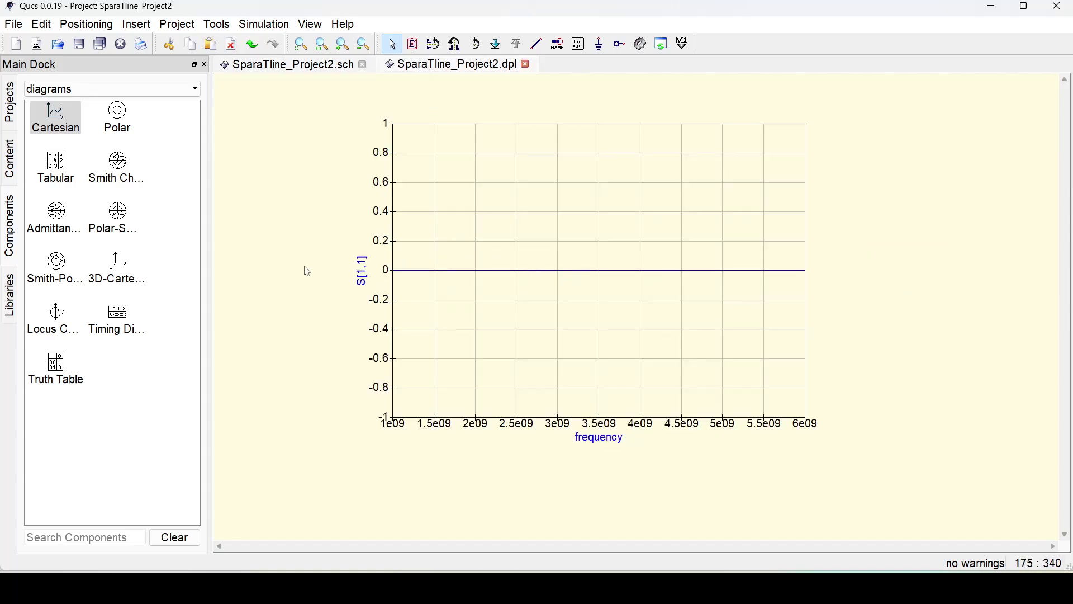
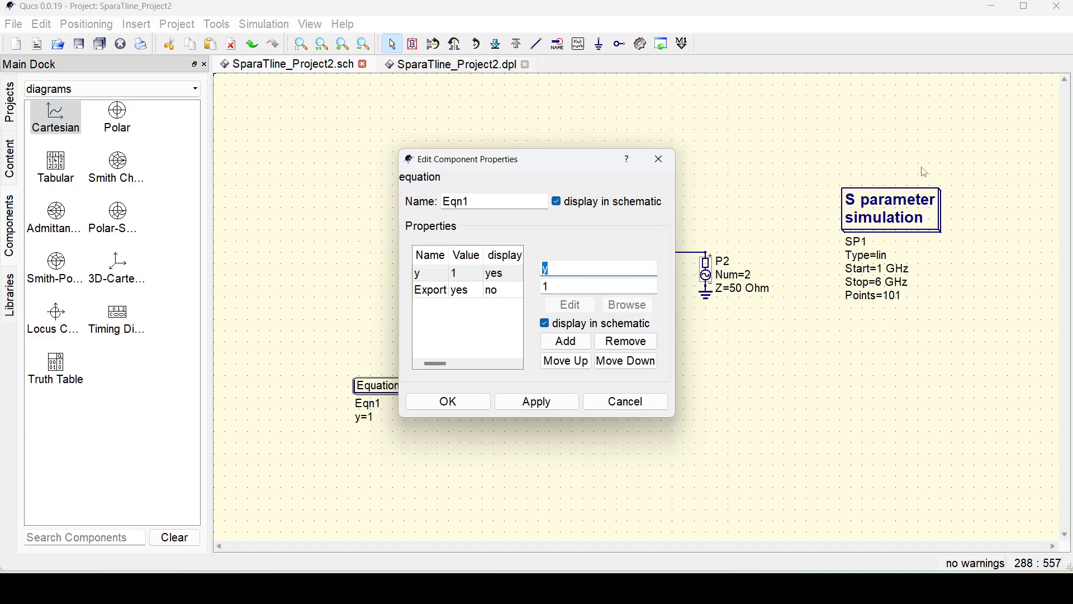
# - Define the equation dBS11 as dB(S[1,1]) in Eqn1 and rerun the simulation
pyautogui.write('dBS11')
pyautogui.press('Tab')
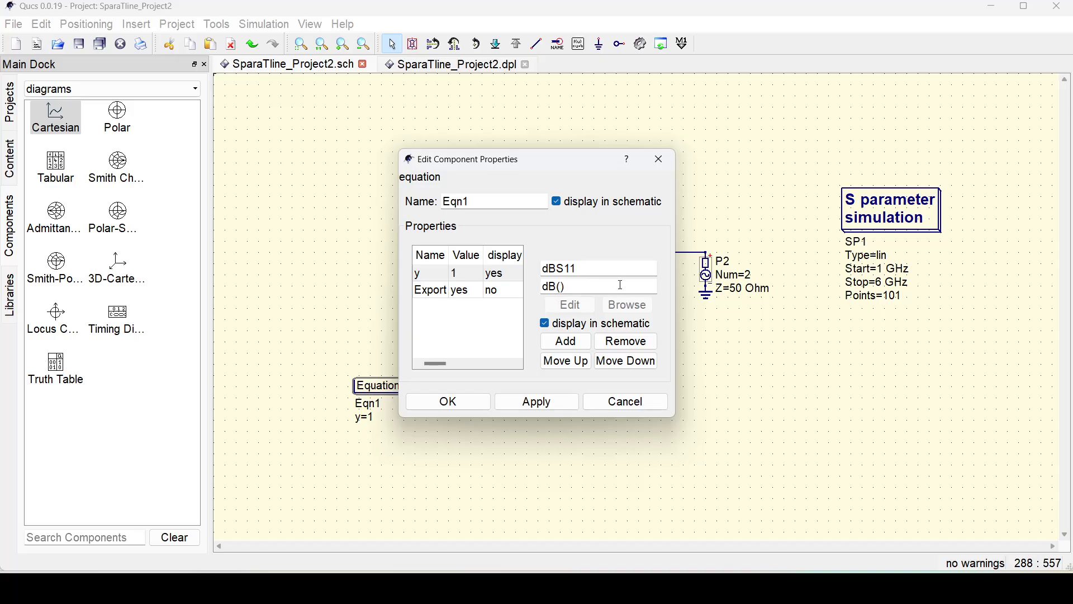
pyautogui.write('S[1,1]')
pyautogui.click(537, 401)
pyautogui.click(449, 401)
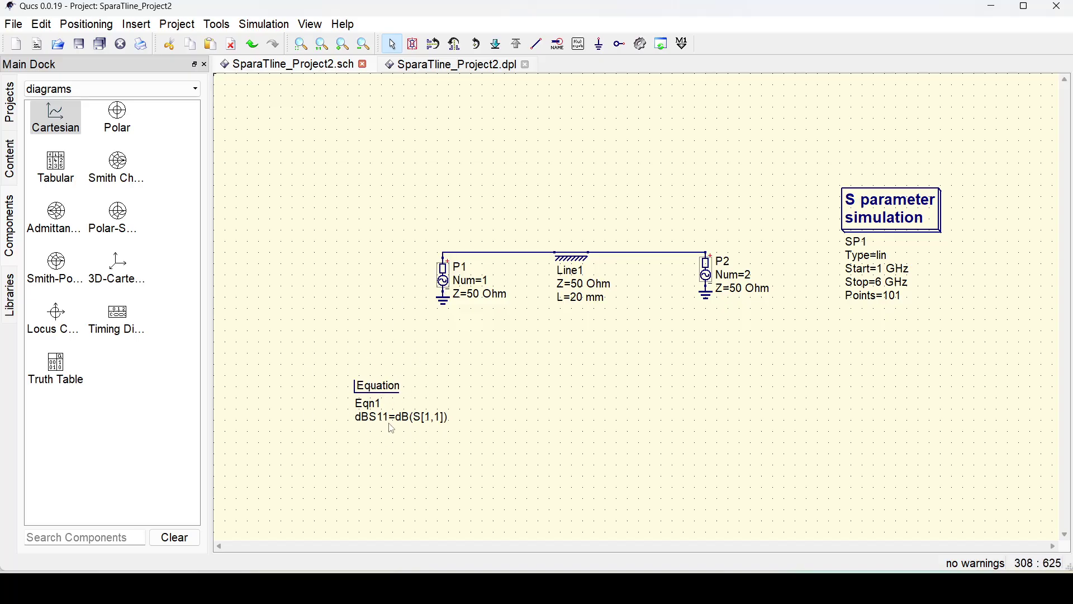
pyautogui.click(641, 44)
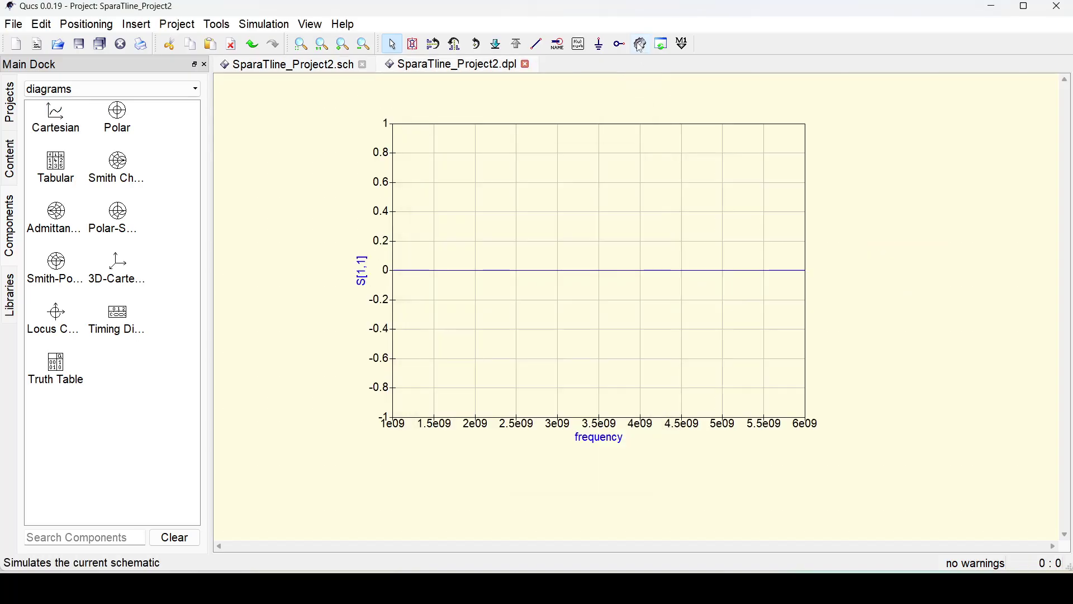
# - Replace the S[1,1] graph in the Cartesian diagram with dBS11
pyautogui.click(509, 209)
pyautogui.doubleClick(510, 209)
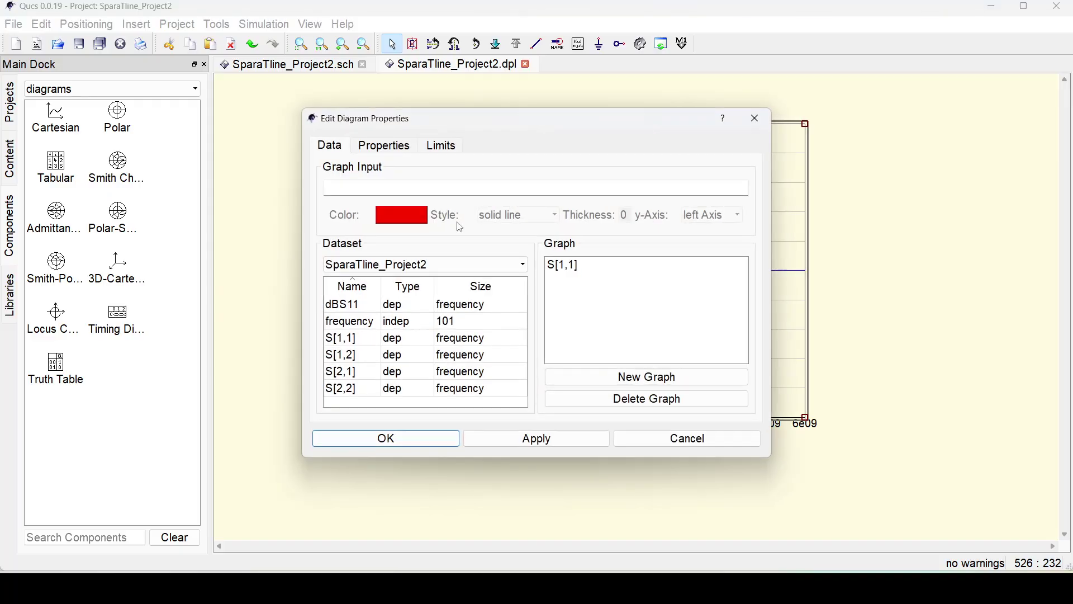
pyautogui.click(357, 307)
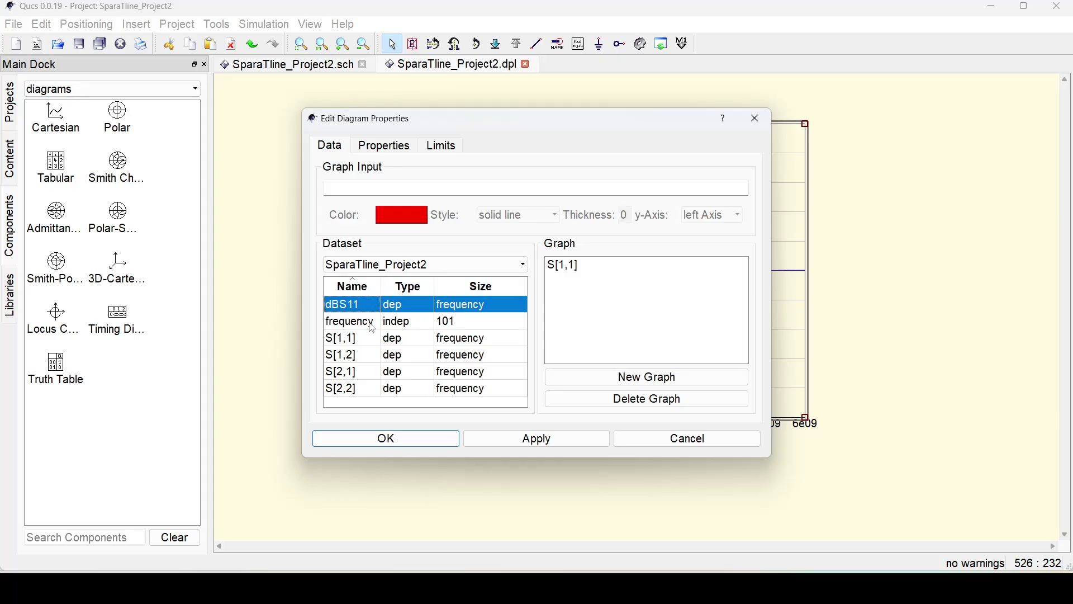
pyautogui.doubleClick(357, 306)
pyautogui.click(578, 279)
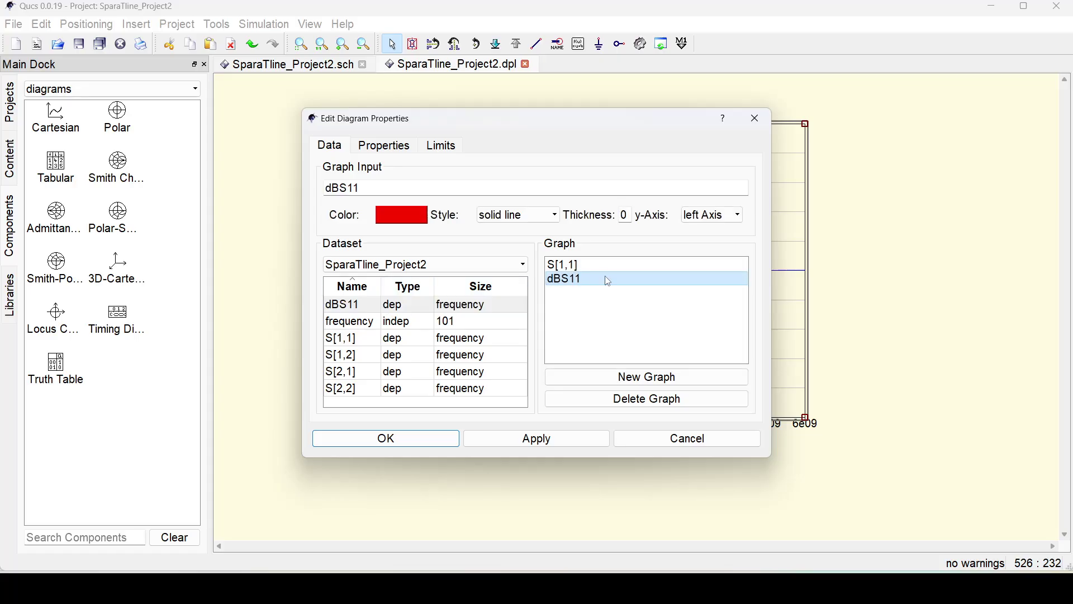
pyautogui.click(570, 267)
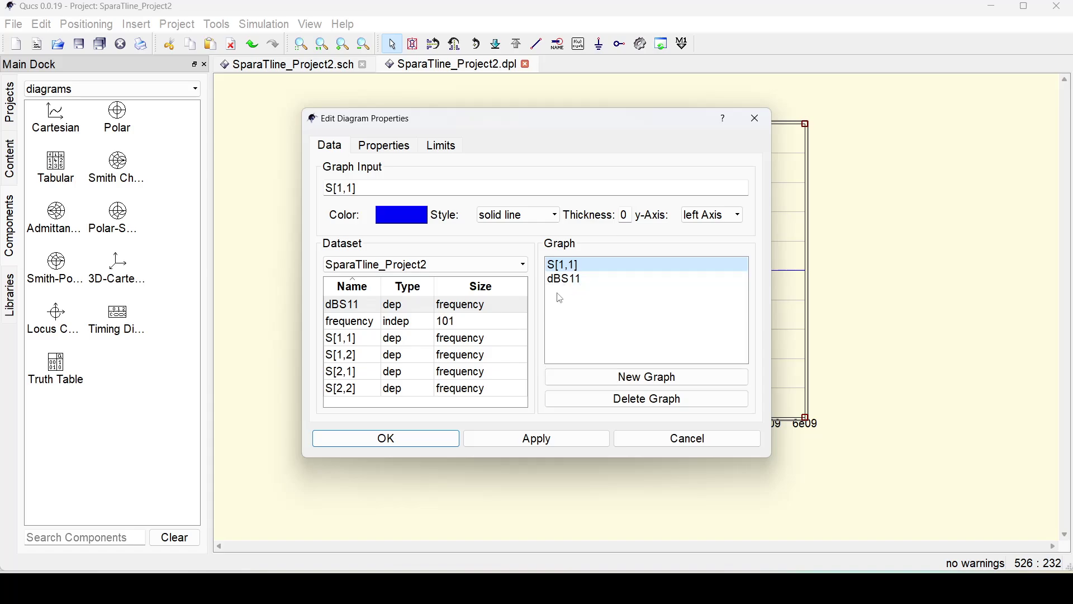
pyautogui.click(630, 400)
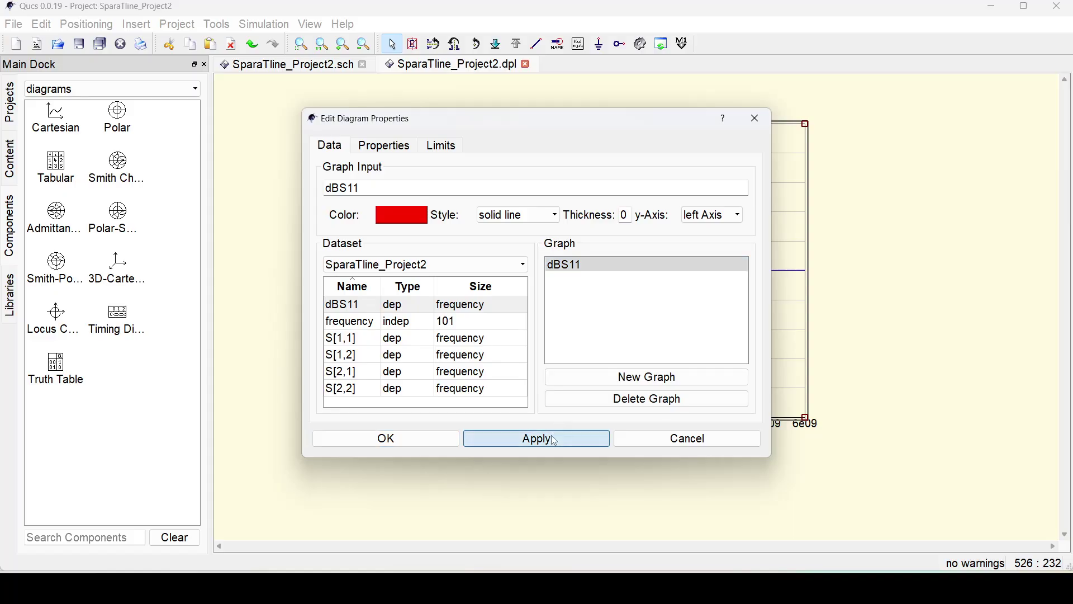
pyautogui.click(412, 439)
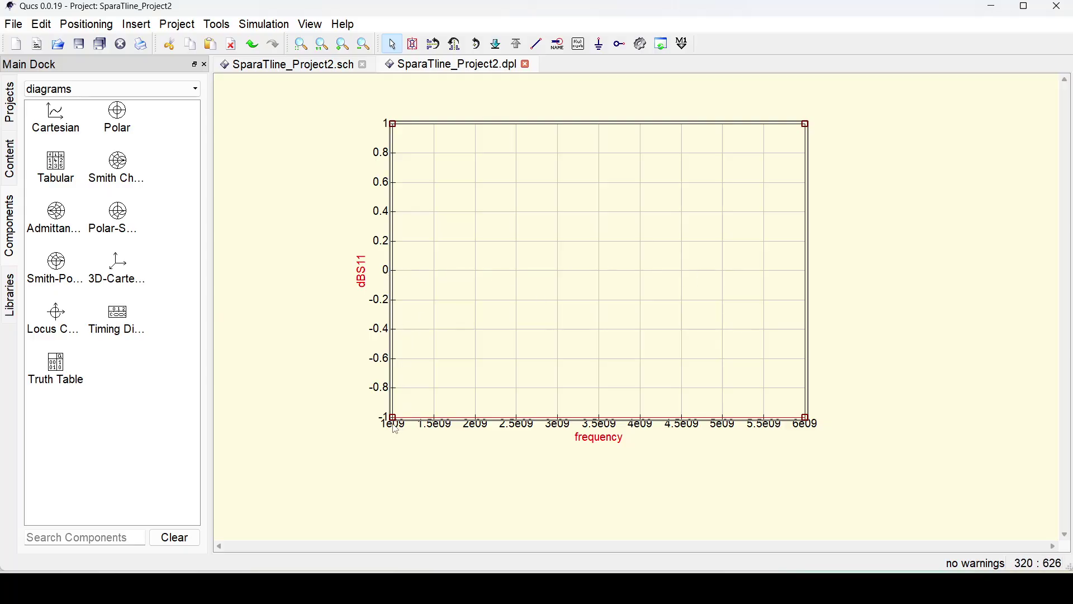
pyautogui.click(401, 438)
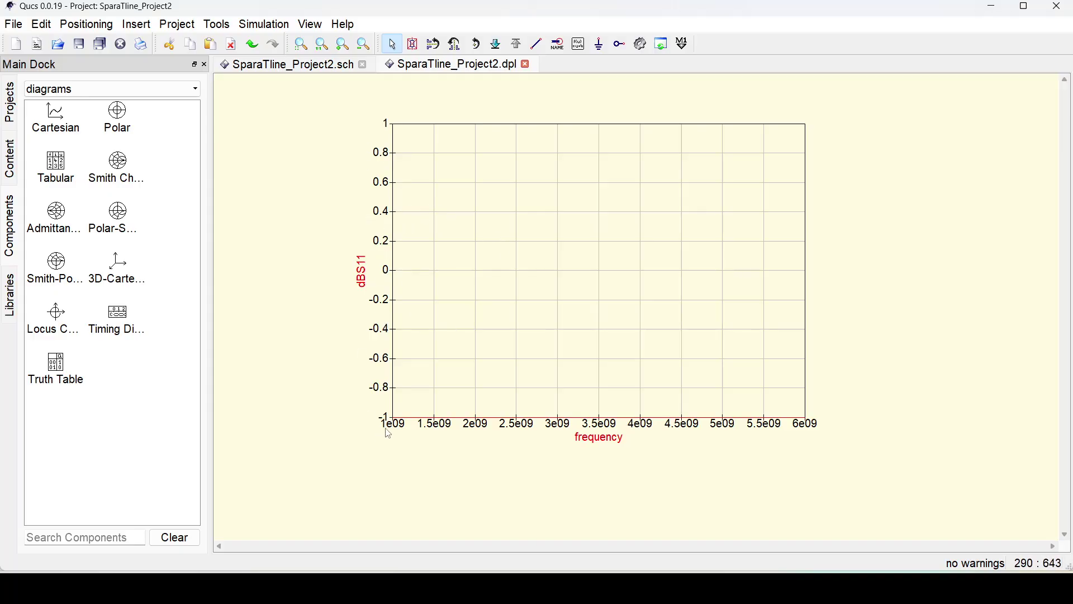
# - Set manual limits for the dBS11 diagram's left axis: start -100, step 10, stop 0
pyautogui.doubleClick(467, 255)
pyautogui.click(447, 148)
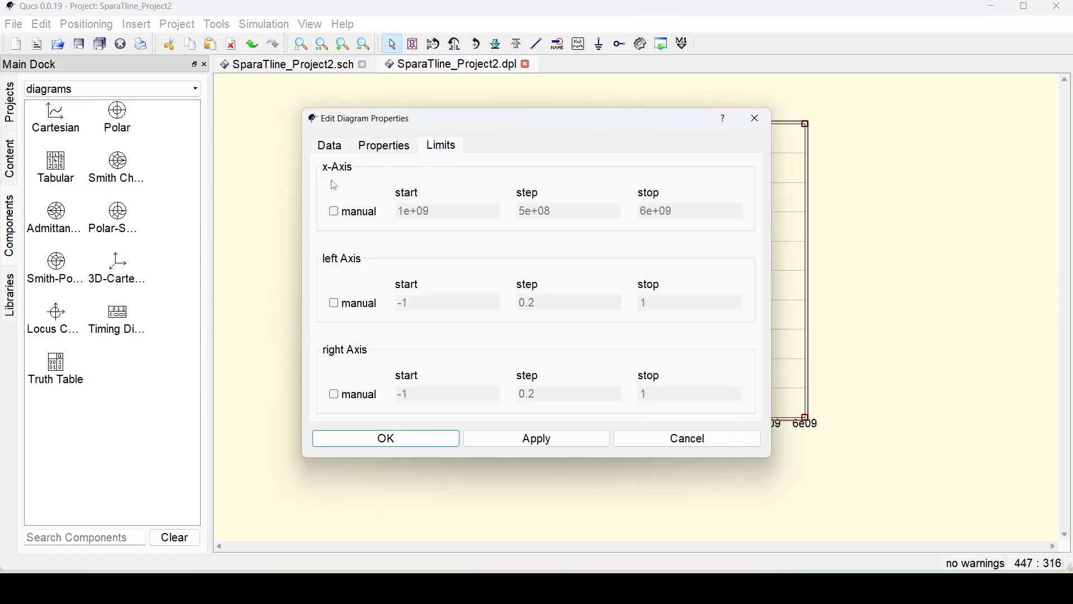
pyautogui.moveTo(384, 119); pyautogui.dragTo(789, 143)
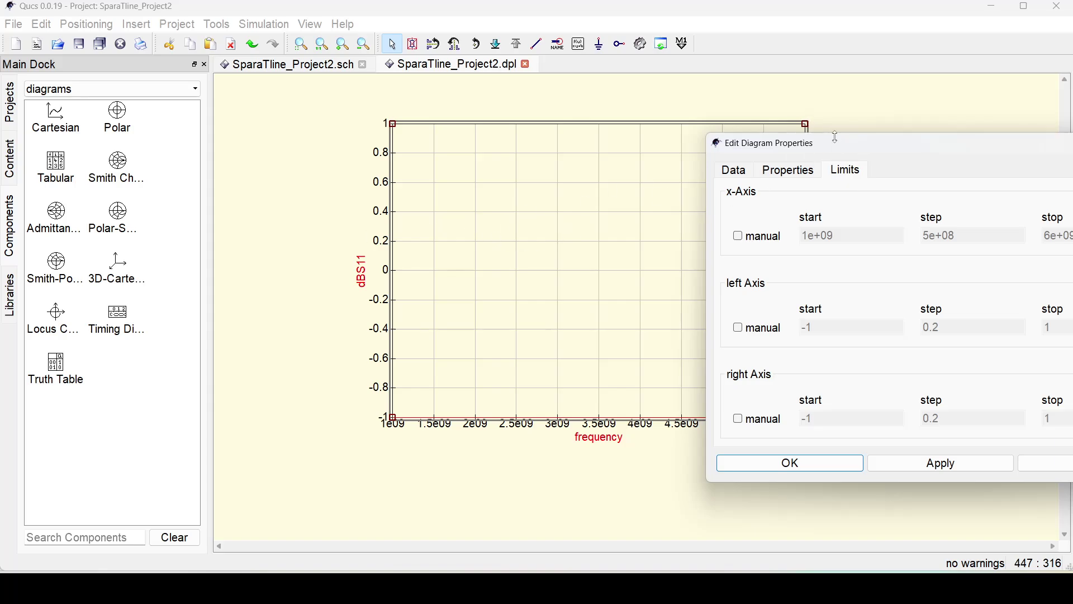
pyautogui.moveTo(833, 139); pyautogui.dragTo(551, 114)
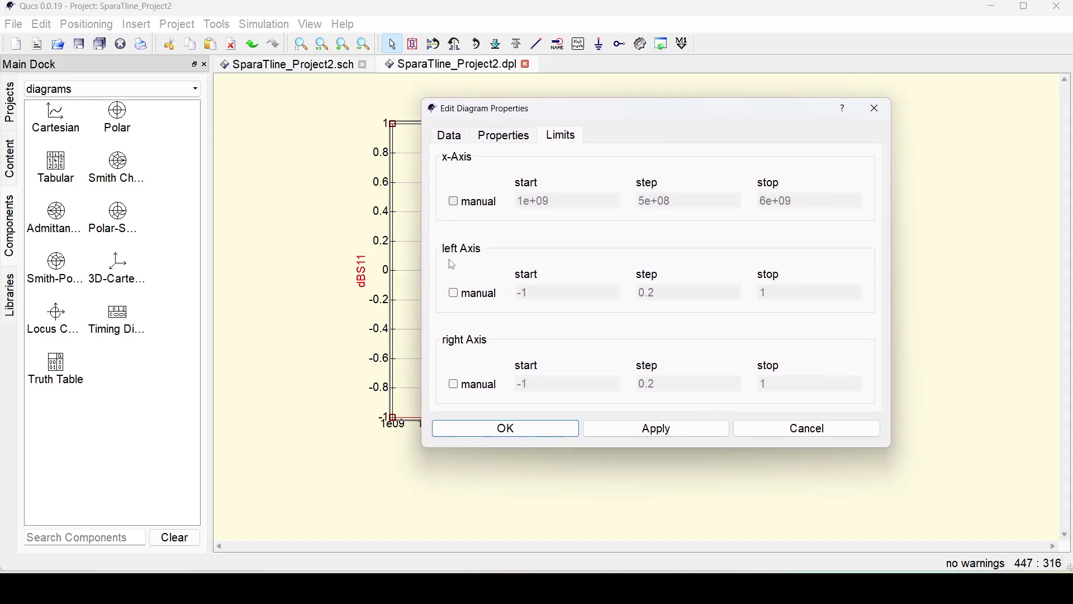
pyautogui.click(454, 295)
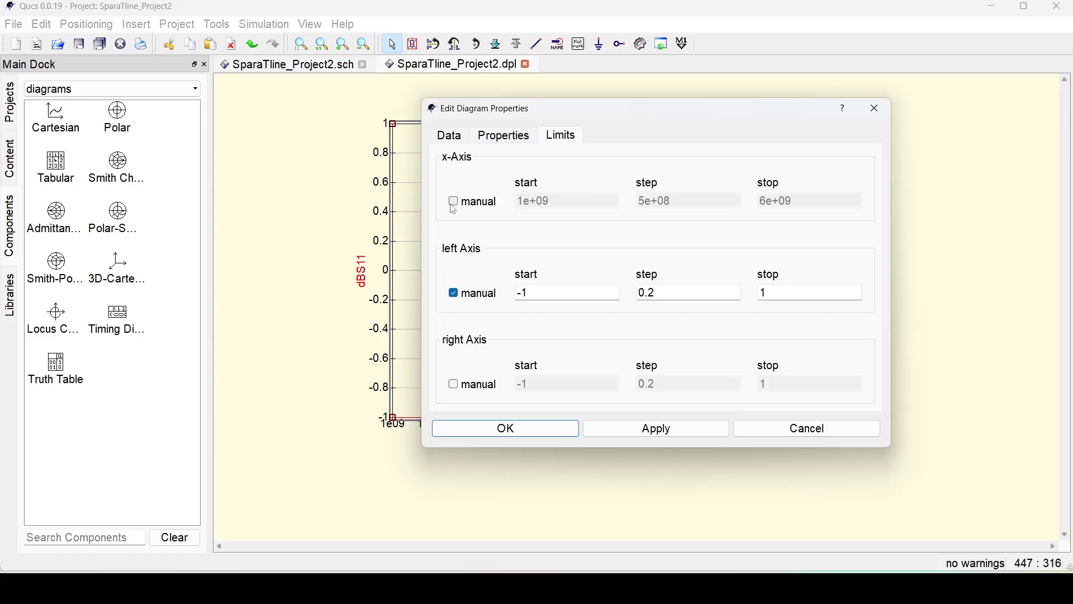
pyautogui.click(539, 293)
pyautogui.write('00')
pyautogui.click(773, 291)
pyautogui.doubleClick(658, 297)
pyautogui.write('10')
pyautogui.click(658, 428)
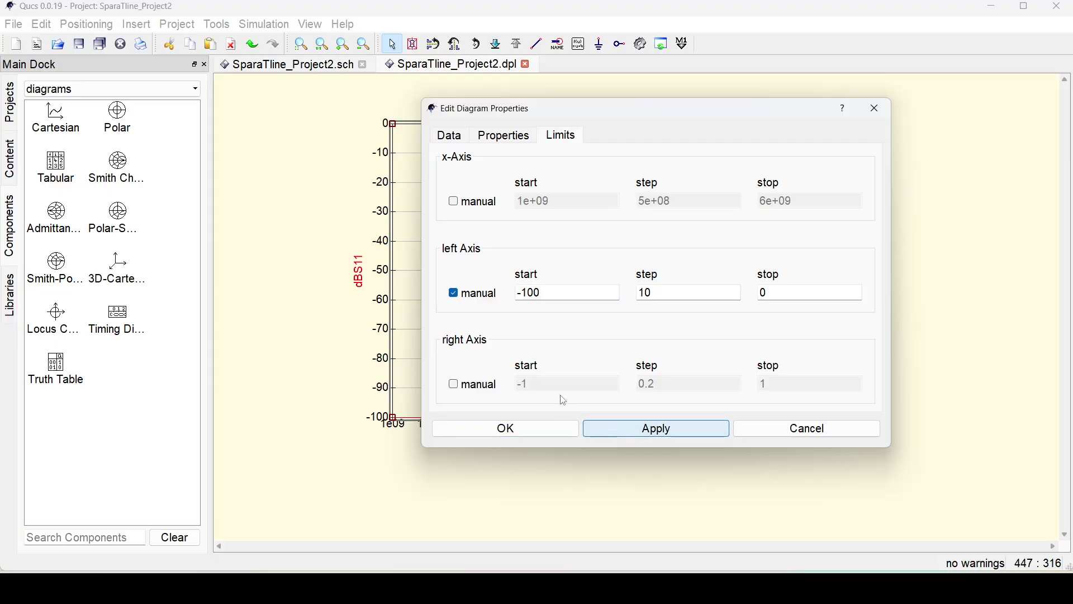
pyautogui.click(524, 431)
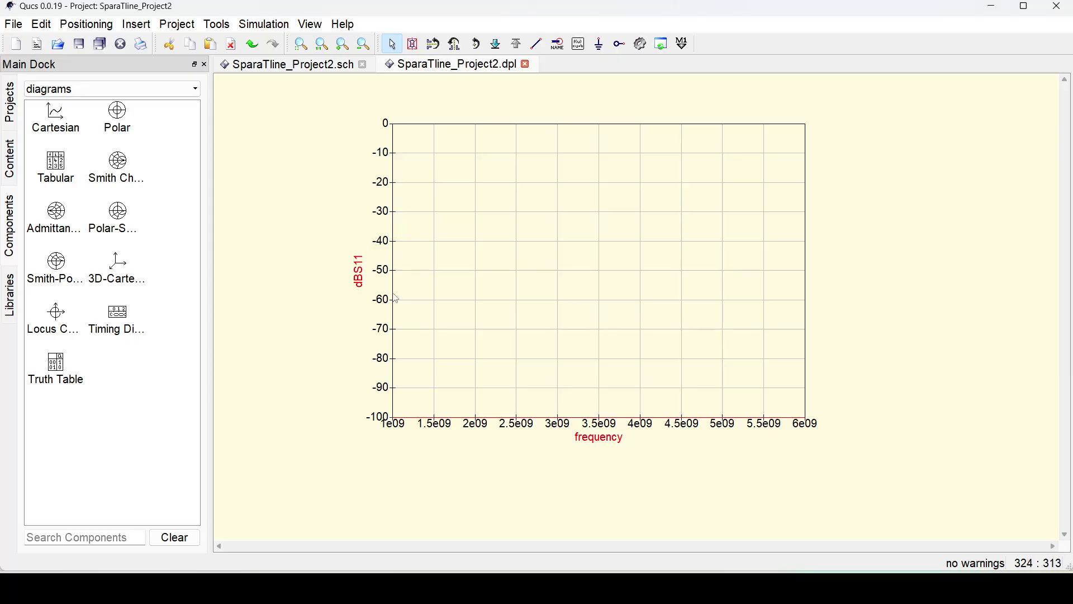
# - Set the impedance of transmission line Line1 to 70 Ohm in the schematic and rerun the simulation
pyautogui.click(266, 63)
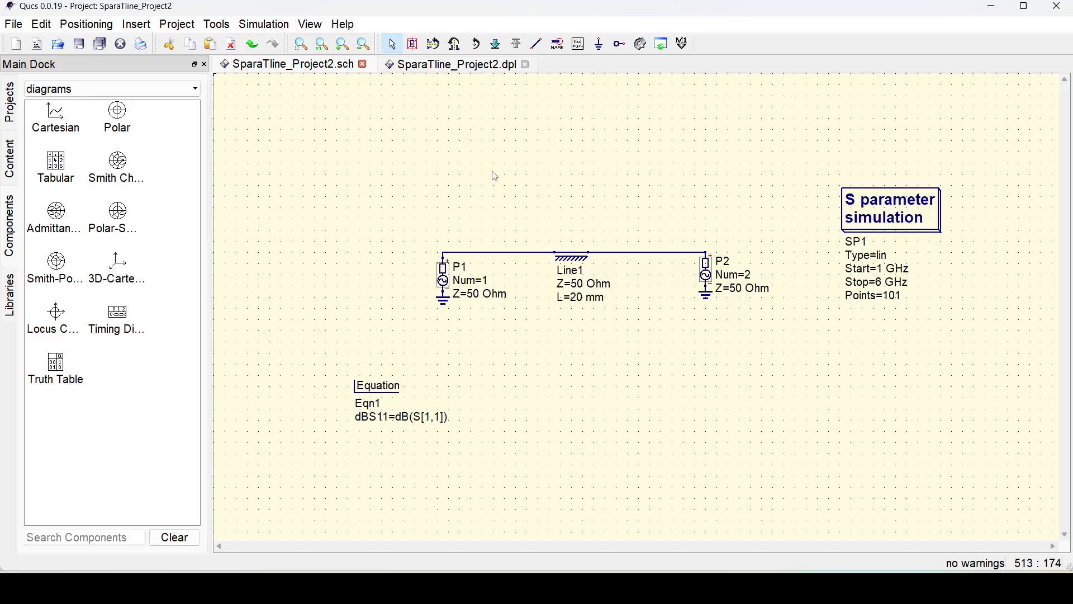
pyautogui.click(436, 66)
pyautogui.click(288, 65)
pyautogui.click(450, 66)
pyautogui.click(277, 66)
pyautogui.doubleClick(580, 284)
pyautogui.write('70')
pyautogui.press('Return')
pyautogui.click(641, 48)
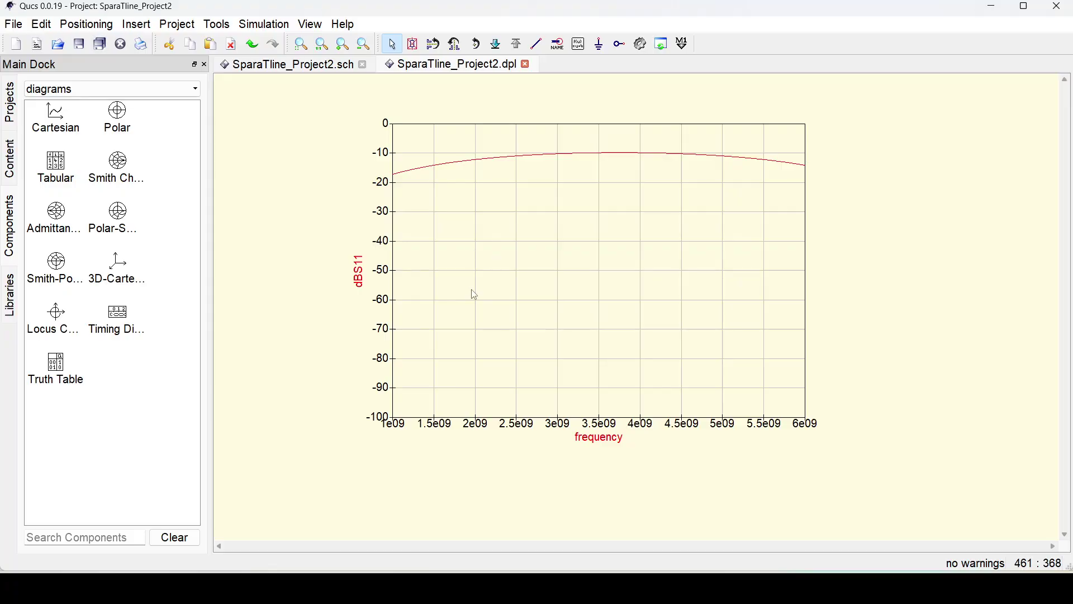
# - Place a Smith chart of S[1,1] below the Cartesian diagram
pyautogui.scroll(-3, 419, 258)
pyautogui.scroll(1, 421, 201)
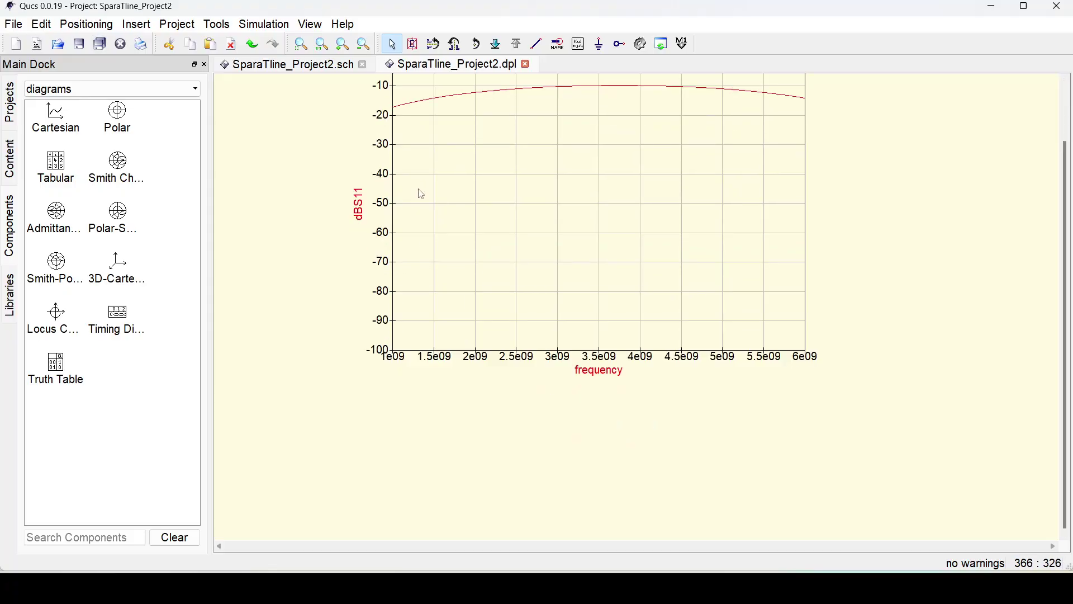
pyautogui.scroll(1, 469, 168)
pyautogui.scroll(-4, 458, 168)
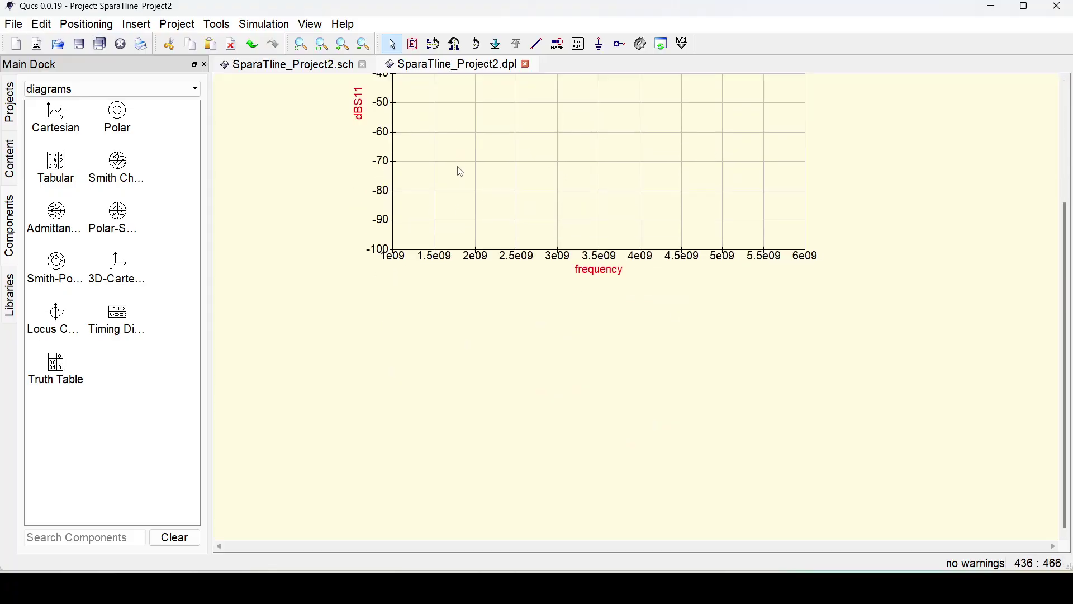
pyautogui.click(133, 175)
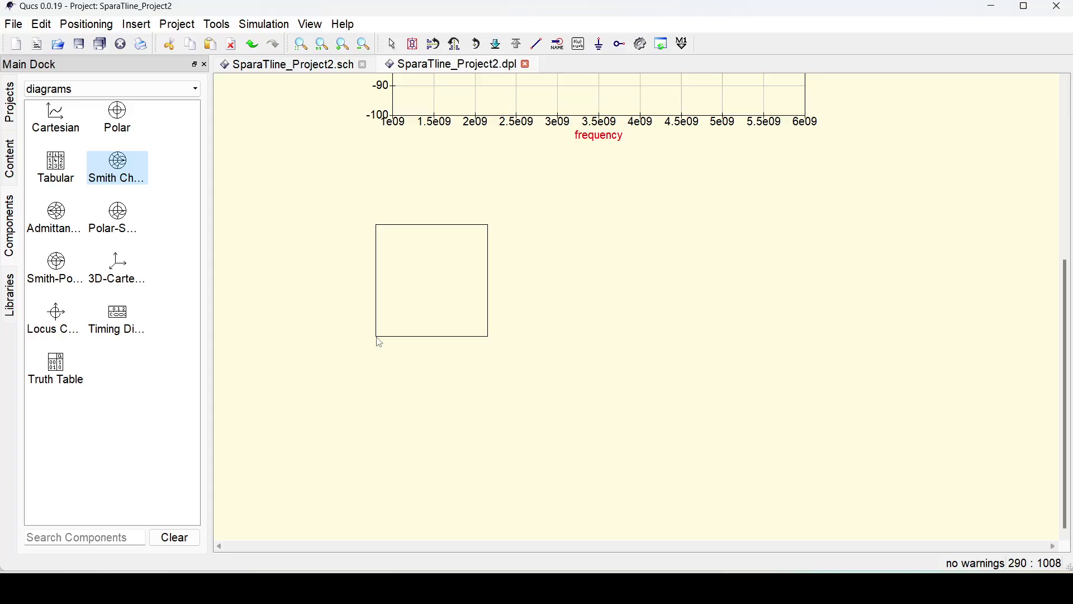
pyautogui.click(379, 343)
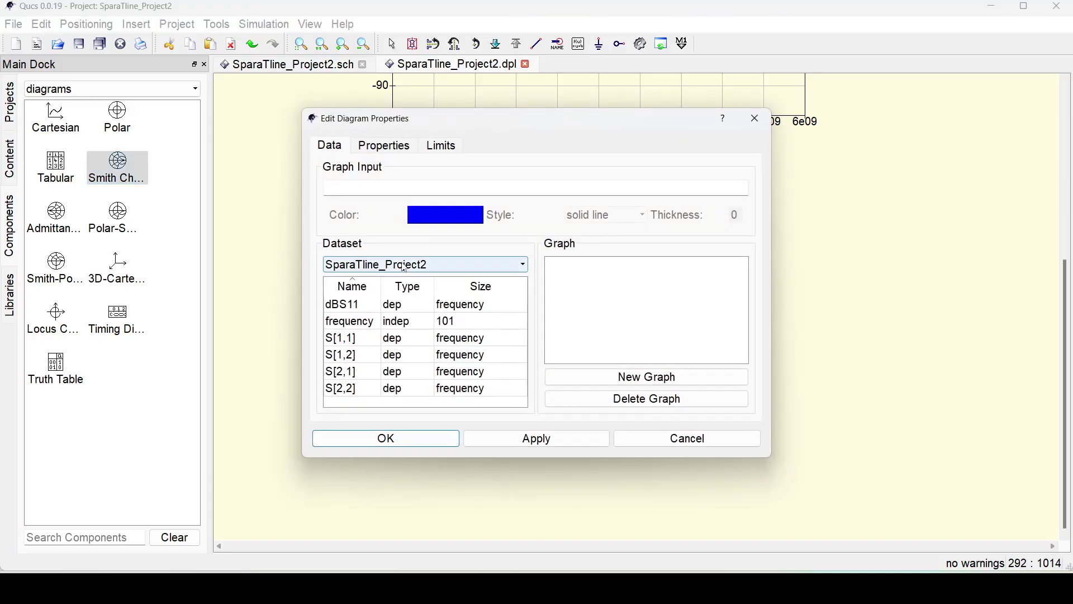
pyautogui.doubleClick(362, 340)
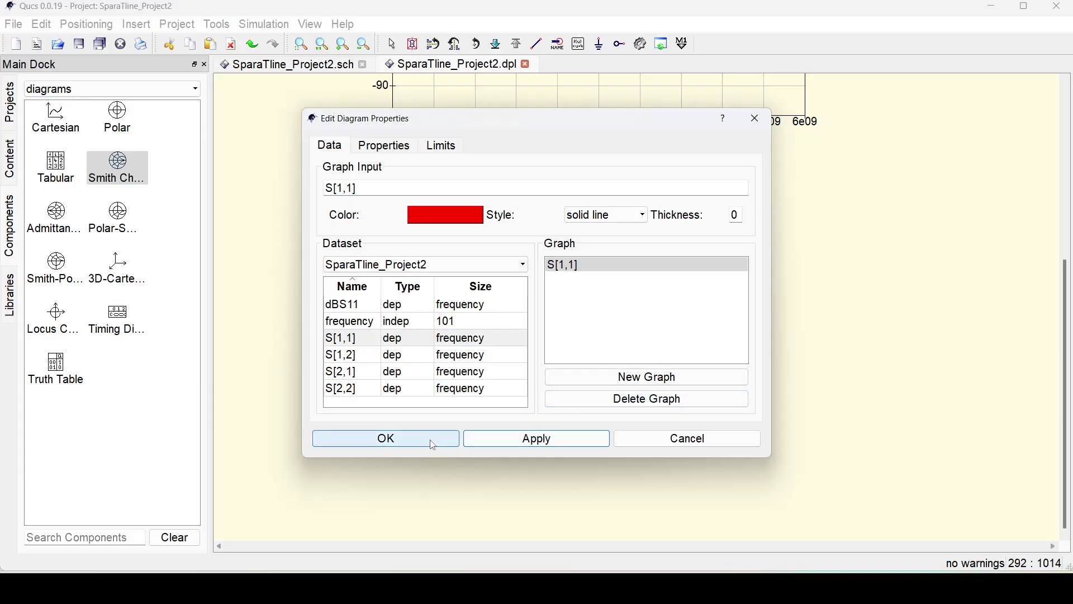
pyautogui.click(431, 440)
pyautogui.press('Escape')
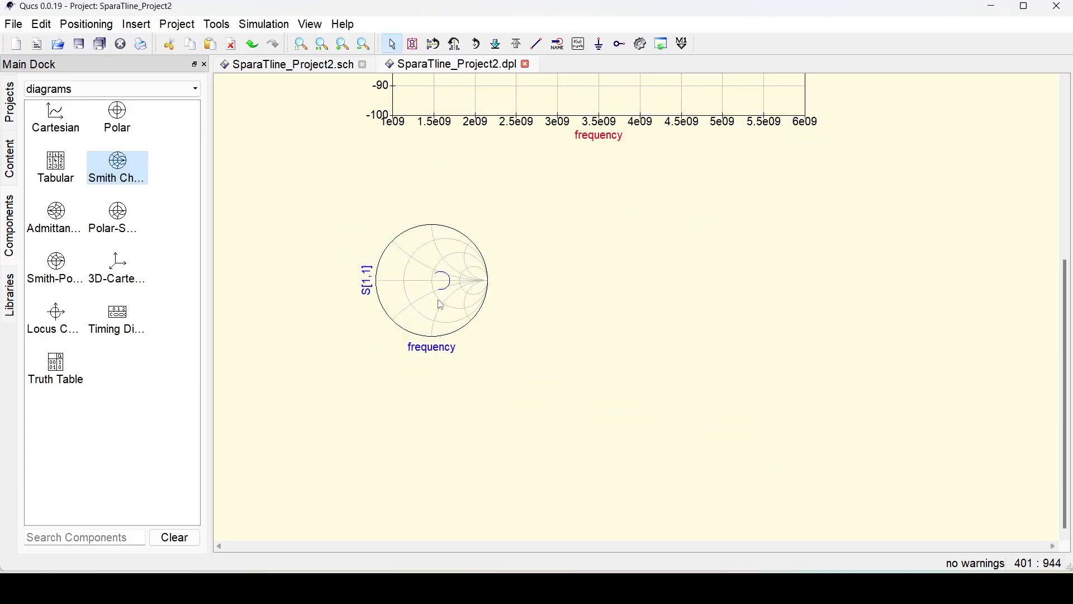
# - Enlarge the Smith chart to about twice its size and reposition it beneath the dBS11 diagram
pyautogui.click(480, 338)
pyautogui.moveTo(492, 342); pyautogui.dragTo(760, 451)
pyautogui.moveTo(593, 351); pyautogui.dragTo(625, 338)
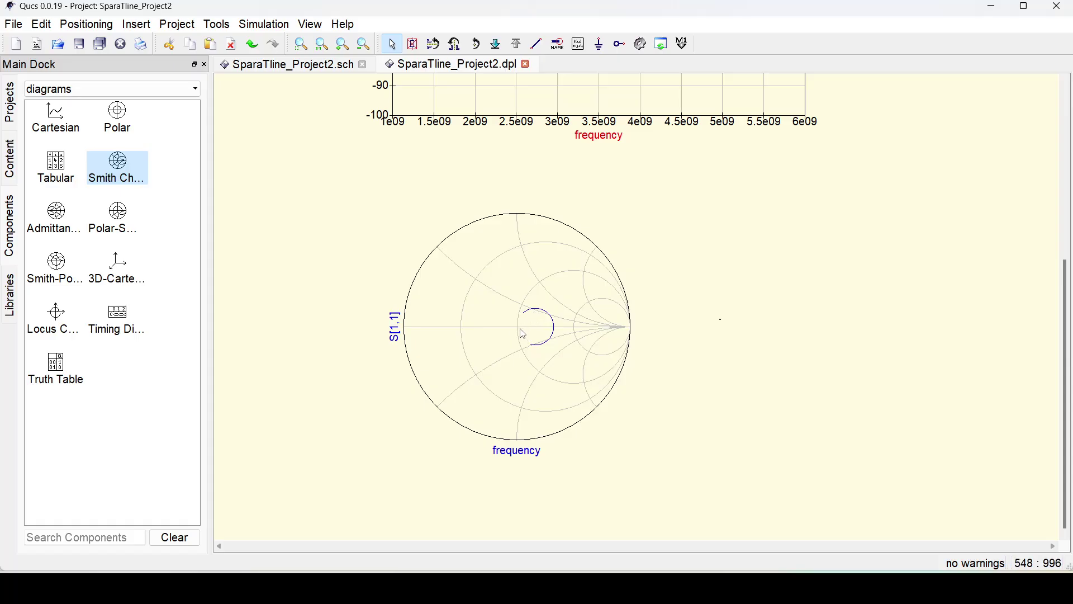
# - Place three markers on the dBS11 curve at about 1.75, 3.7 and 5.45 GHz
pyautogui.click(308, 67)
pyautogui.click(411, 67)
pyautogui.scroll(5, 542, 250)
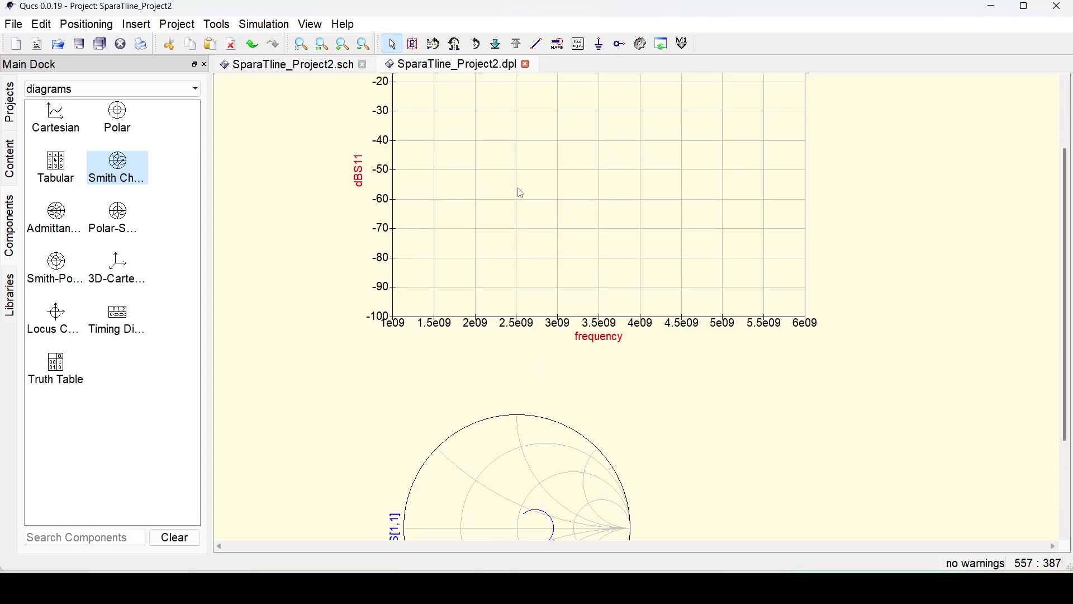
pyautogui.scroll(-3, 539, 388)
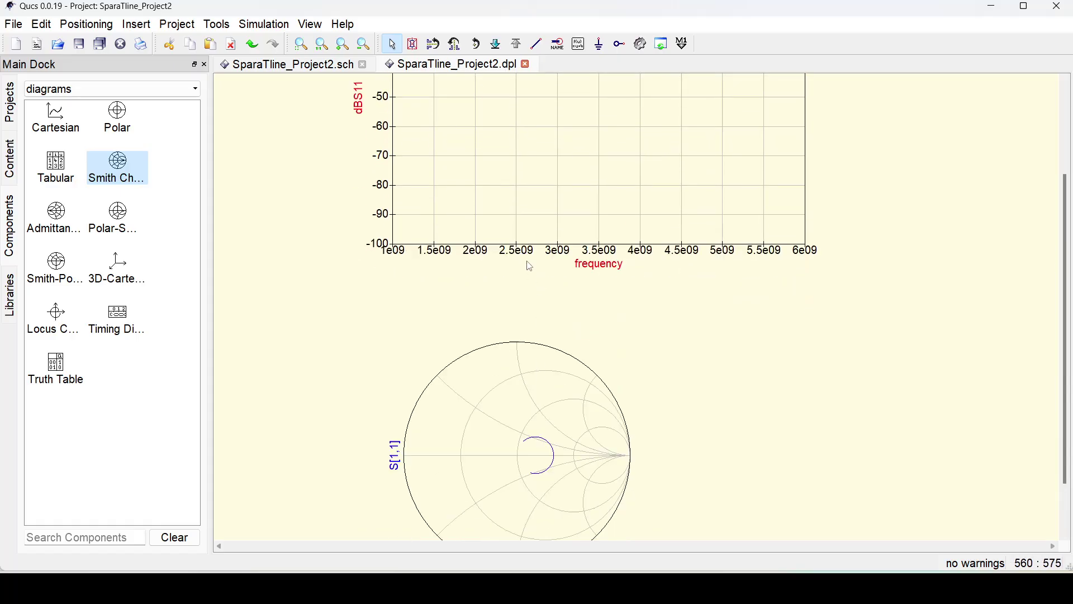
pyautogui.scroll(3, 530, 266)
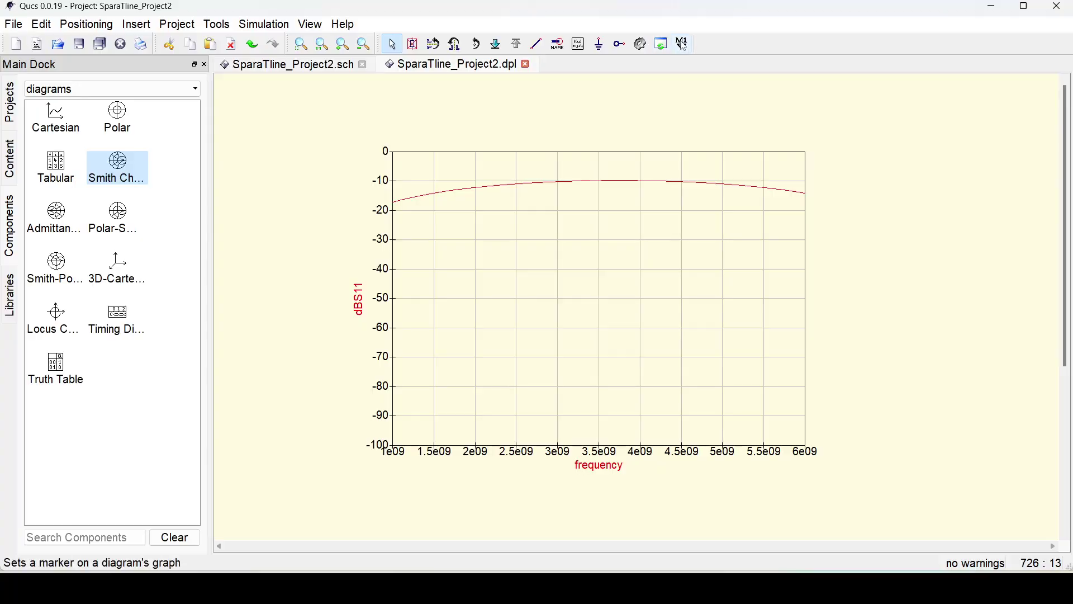
pyautogui.click(682, 44)
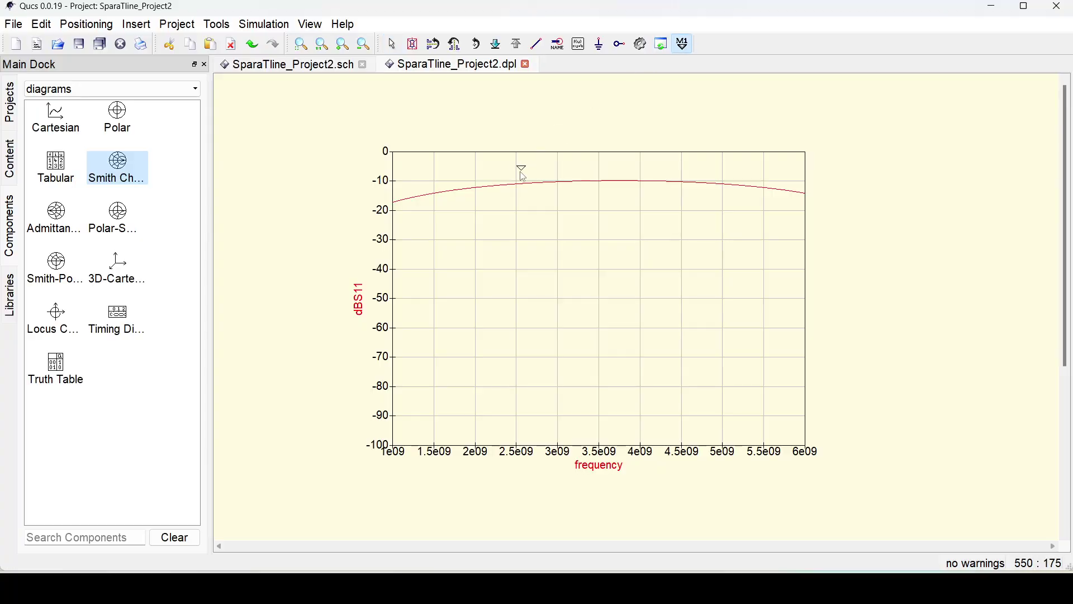
pyautogui.click(454, 191)
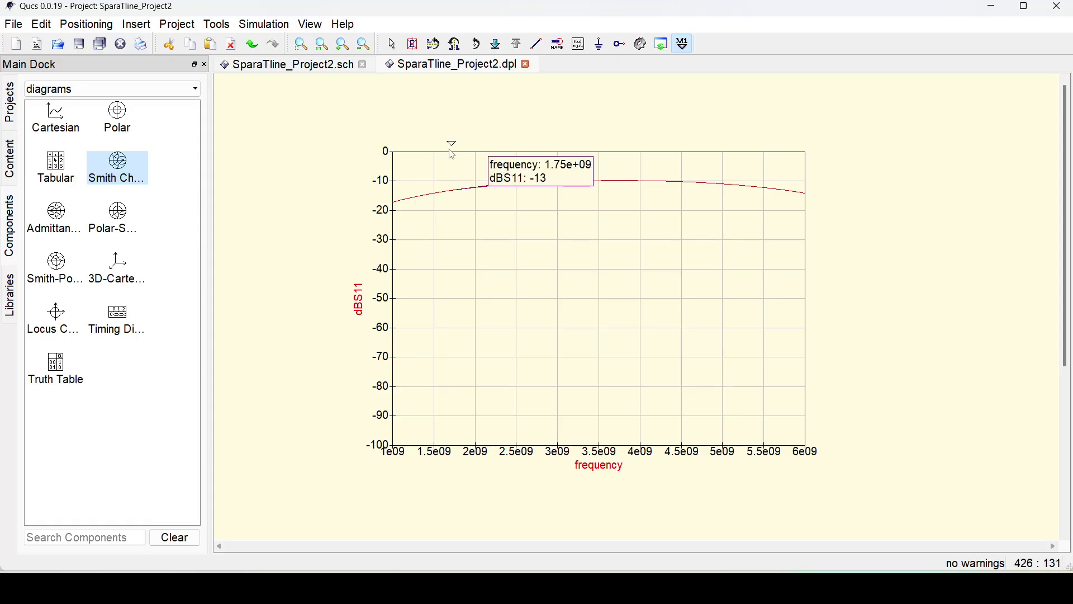
pyautogui.click(616, 181)
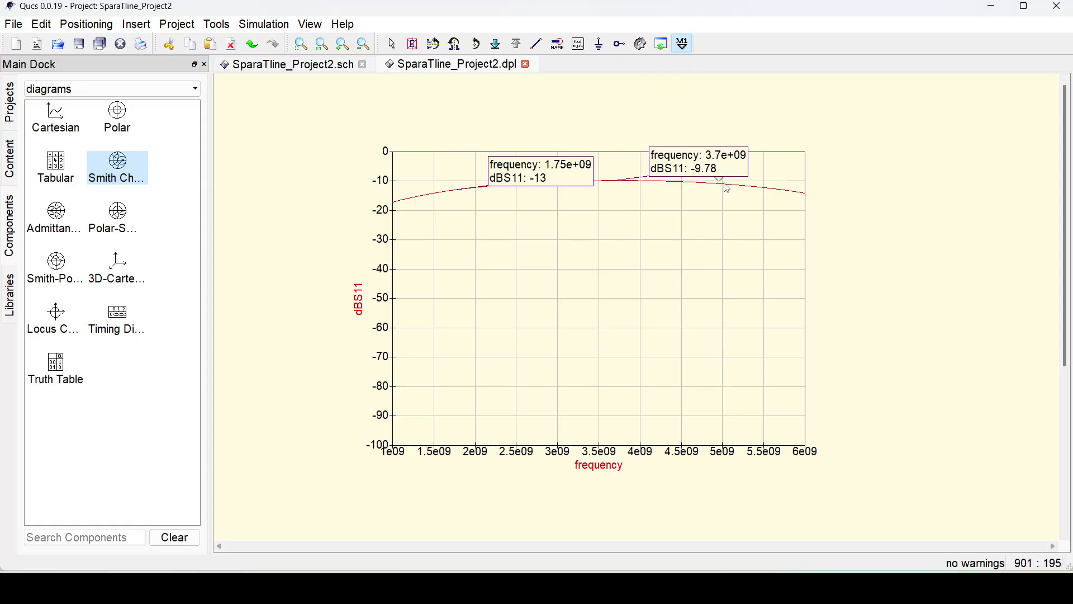
pyautogui.click(760, 187)
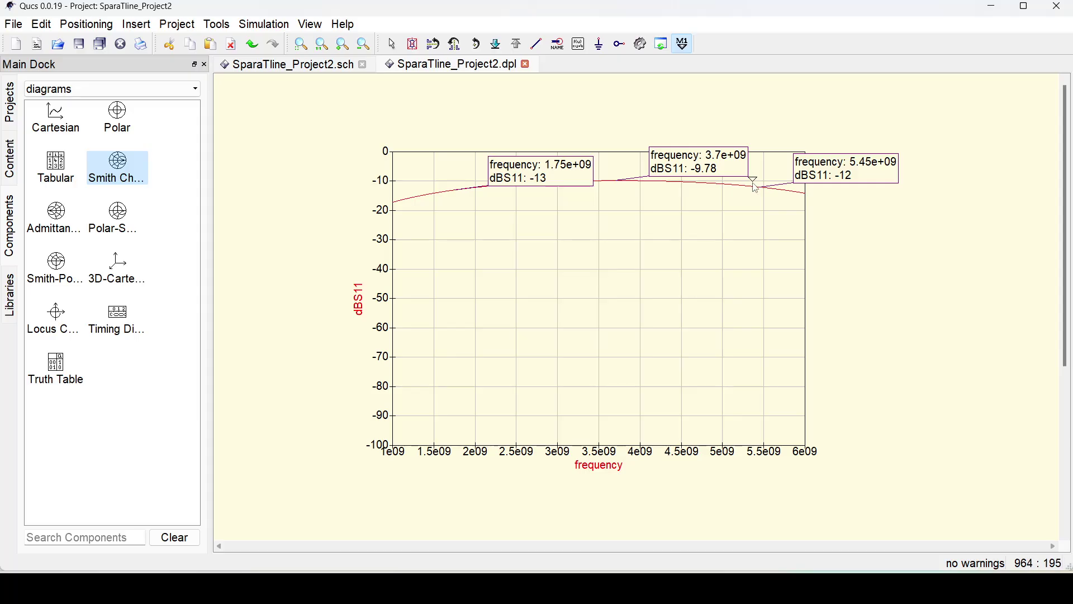
# - Place a marker on the Smith chart's S[1,1] curve at about 2.4 GHz and finish placing markers
pyautogui.scroll(-3, 754, 184)
pyautogui.click(545, 442)
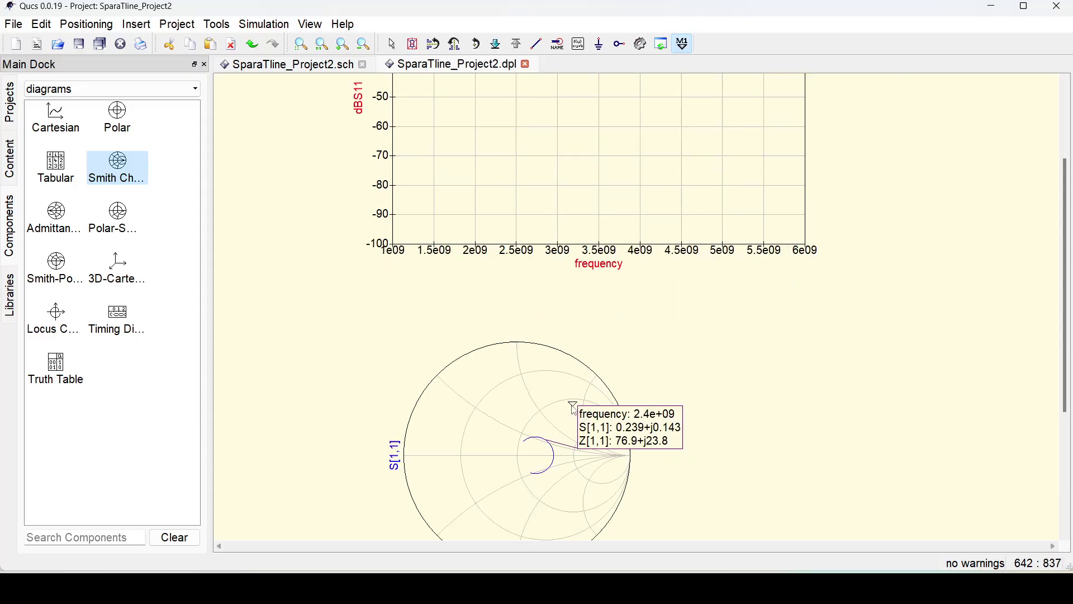
pyautogui.press('Escape')
pyautogui.scroll(3, 579, 362)
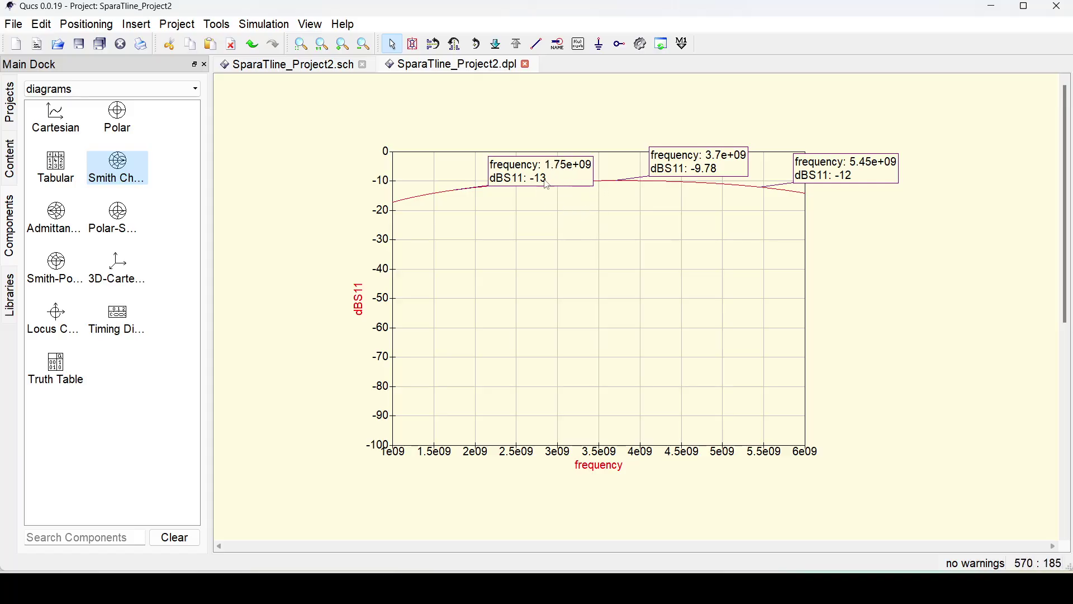
# - Move the 1.75 GHz marker on the dBS11 curve to 2 GHz
pyautogui.click(573, 156)
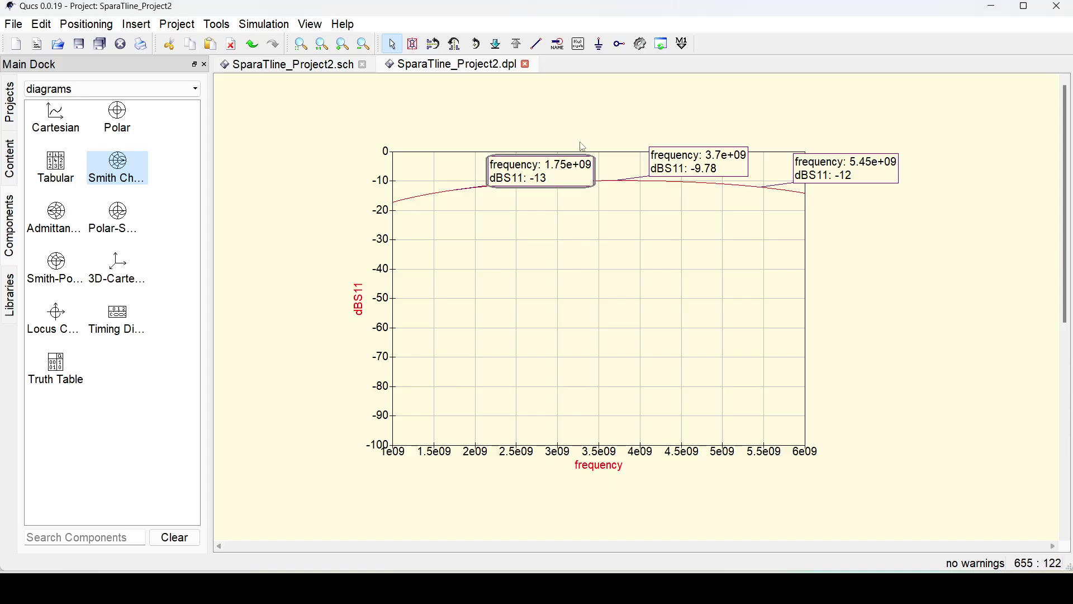
pyautogui.press('Left')
pyautogui.press('Left')
pyautogui.press('Left')
pyautogui.press('Left')
pyautogui.press('Left')
pyautogui.press('Left')
pyautogui.press('Left')
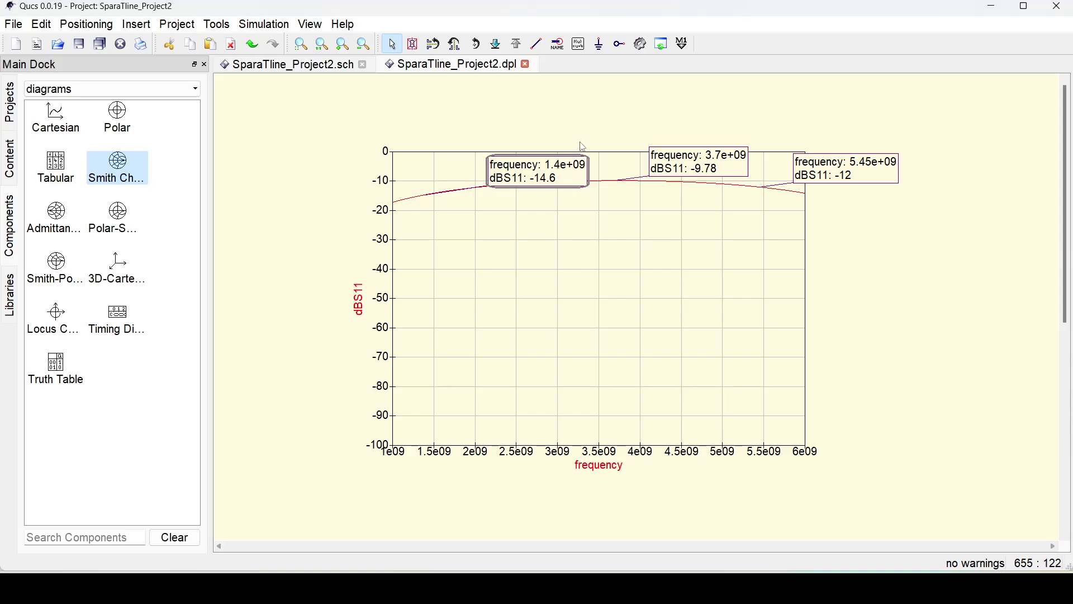
pyautogui.press('Left')
pyautogui.press('Right')
pyautogui.press('Right')
pyautogui.press('Right')
pyautogui.press('Right')
pyautogui.press('Right')
pyautogui.press('Right')
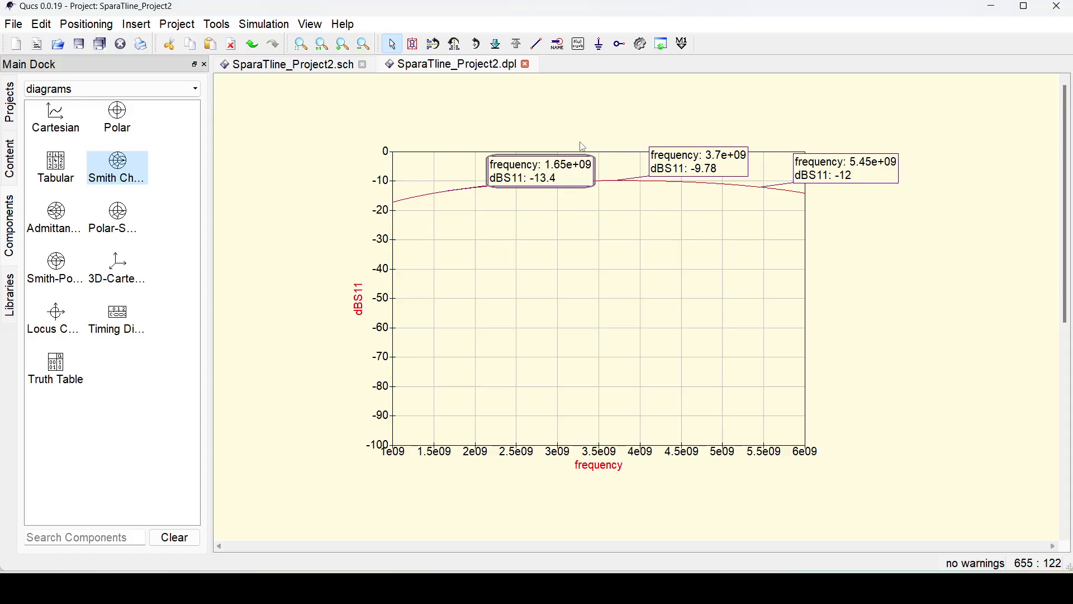
pyautogui.press('Right')
pyautogui.press('Right')
pyautogui.press('Right')
pyautogui.press('Right')
pyautogui.press('Right')
pyautogui.press('Right')
pyautogui.press('Right')
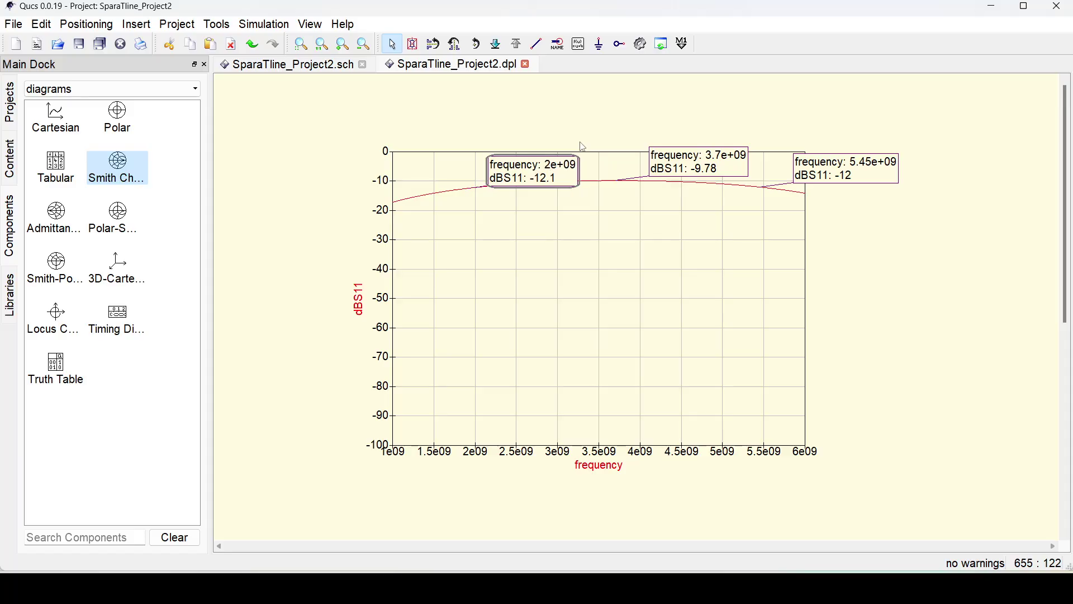
pyautogui.press('Left')
pyautogui.press('Right')
# - Move the middle marker on the dBS11 curve to 3.8 GHz
pyautogui.click(702, 171)
pyautogui.press('Right')
pyautogui.press('Right')
pyautogui.press('Right')
pyautogui.press('Right')
pyautogui.press('Right')
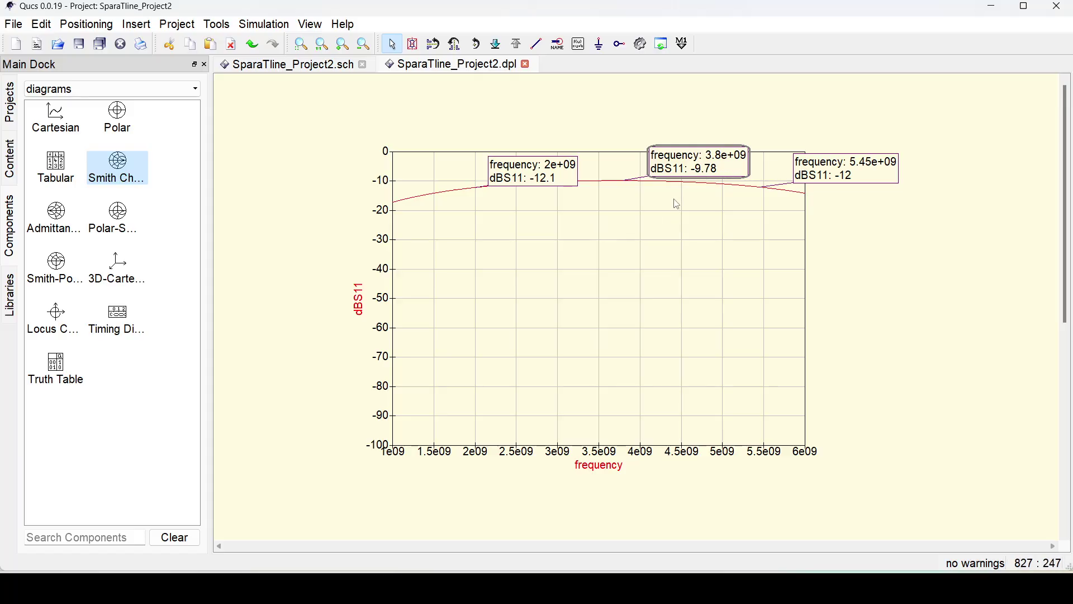
# - Sweep the Smith chart's S[1,1] marker along the curve up to 4.45 GHz to examine the impedance
pyautogui.scroll(-3, 674, 218)
pyautogui.scroll(-8, 671, 228)
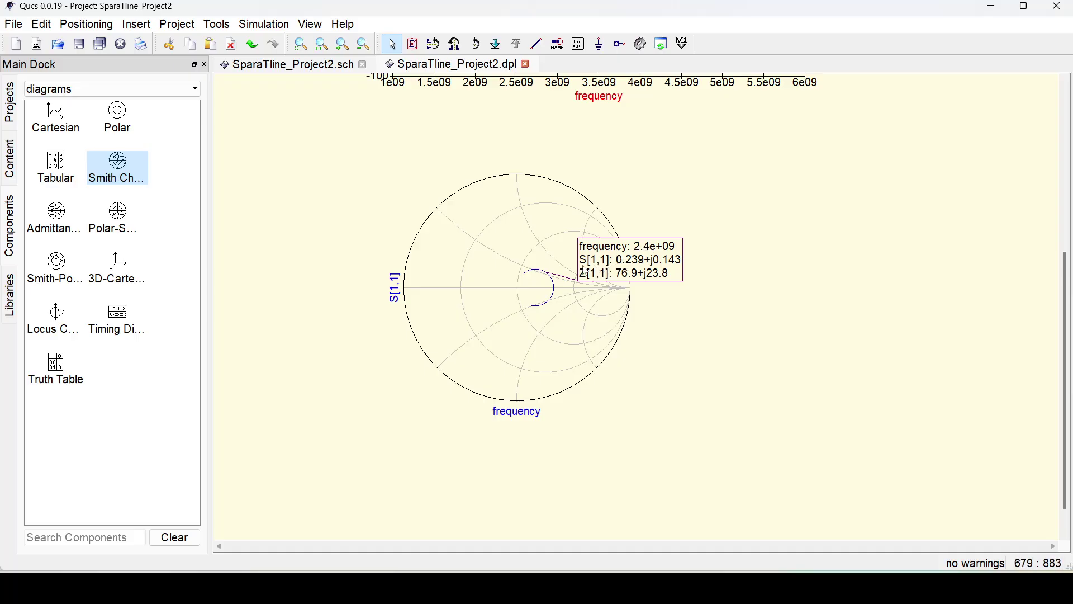
pyautogui.click(637, 273)
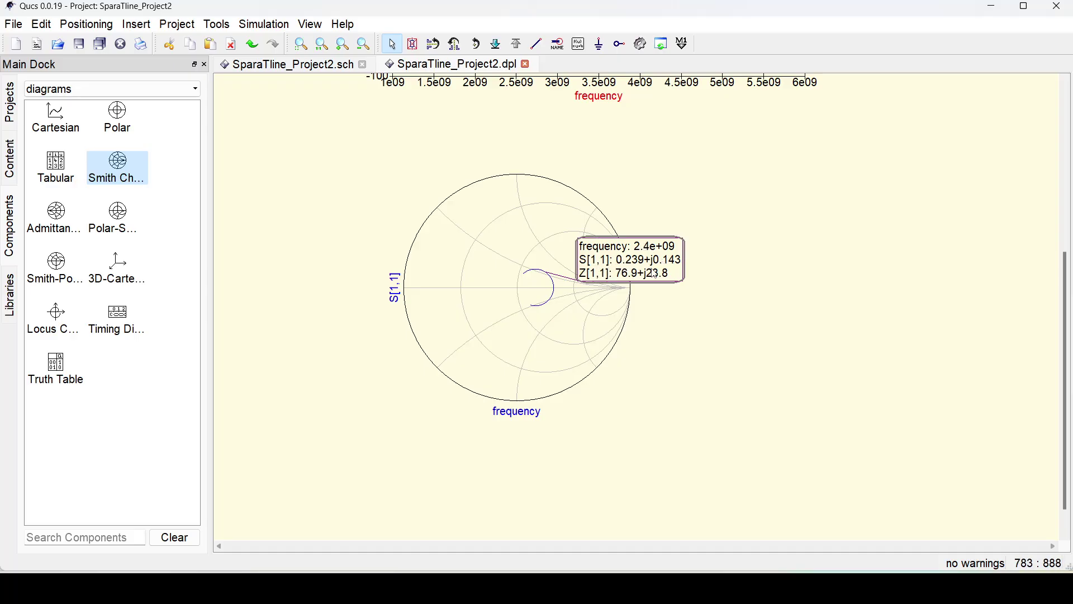
pyautogui.press('Left')
pyautogui.press('Left')
pyautogui.press('Right')
pyautogui.press('Right')
pyautogui.press('Right')
pyautogui.press('Right')
pyautogui.press('Right')
pyautogui.press('Right')
pyautogui.press('Right')
pyautogui.press('Right')
pyautogui.press('Right')
pyautogui.press('Right')
pyautogui.press('Right')
pyautogui.press('Right')
pyautogui.press('Right')
pyautogui.press('Right')
pyautogui.press('Right')
pyautogui.press('Right')
pyautogui.press('Right')
pyautogui.press('Right')
pyautogui.press('Right')
pyautogui.press('Right')
pyautogui.press('Right')
pyautogui.press('Right')
pyautogui.press('Right')
pyautogui.press('Right')
pyautogui.press('Right')
pyautogui.press('Right')
pyautogui.press('Right')
pyautogui.press('Right')
pyautogui.press('Right')
pyautogui.press('Right')
pyautogui.press('Right')
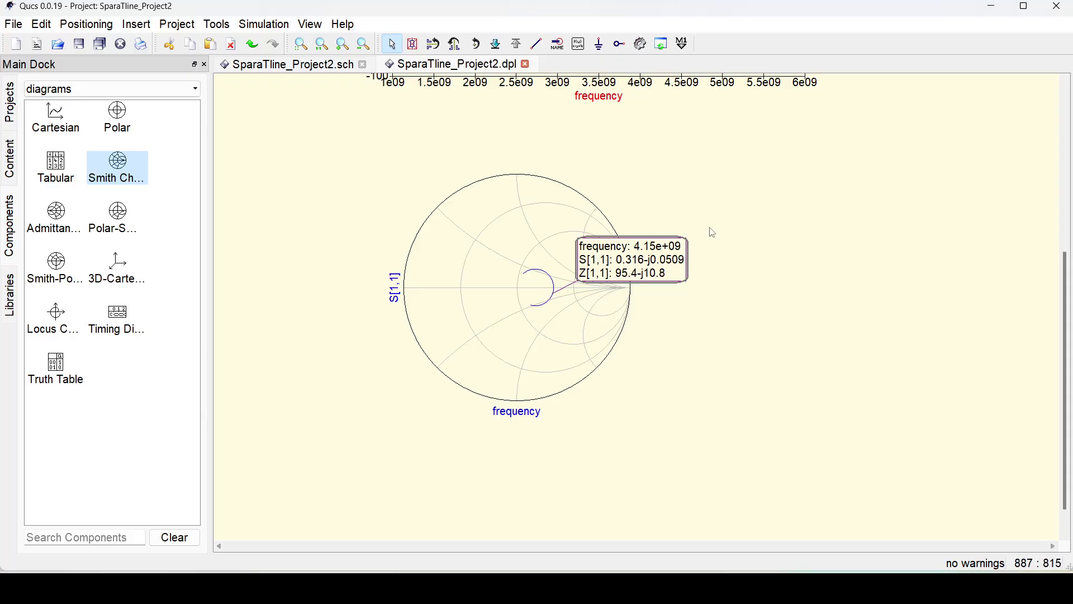
pyautogui.press('Right')
pyautogui.press('Right')
pyautogui.press('Right')
pyautogui.press('Right')
pyautogui.press('Right')
pyautogui.press('Right')
pyautogui.press('Right')
pyautogui.press('Right')
pyautogui.press('Right')
pyautogui.press('Right')
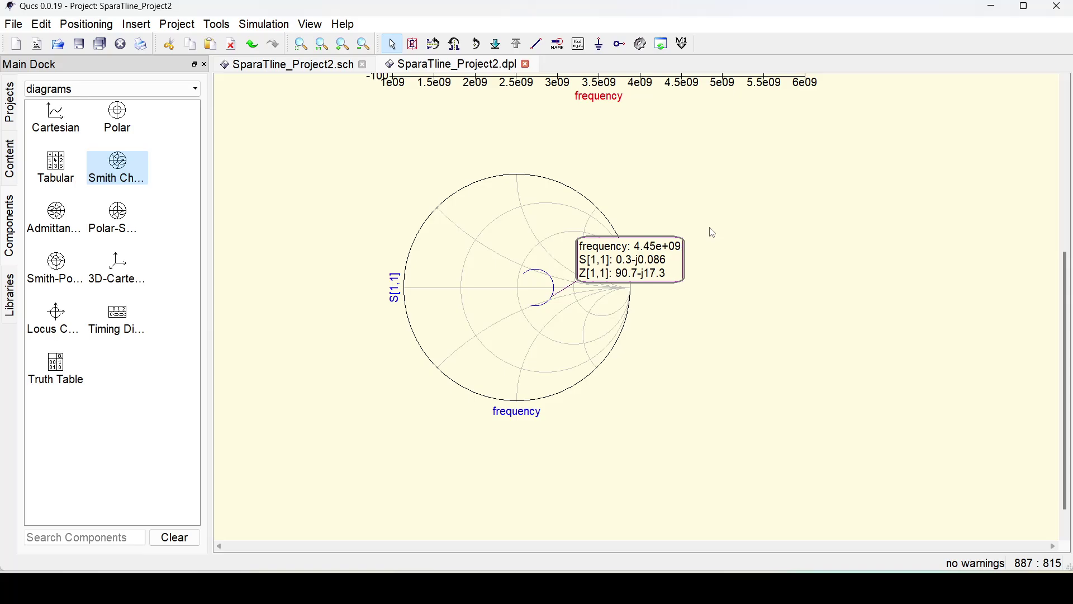
# - Sweep the Smith chart marker back below 2.5 GHz and settle it at 3.25 GHz
pyautogui.press('Left')
pyautogui.press('Left')
pyautogui.press('Left')
pyautogui.press('Left')
pyautogui.press('Left')
pyautogui.press('Left')
pyautogui.press('Left')
pyautogui.press('Left')
pyautogui.press('Left')
pyautogui.press('Left')
pyautogui.press('Left')
pyautogui.press('Left')
pyautogui.press('Left')
pyautogui.press('Left')
pyautogui.press('Left')
pyautogui.press('Left')
pyautogui.press('Left')
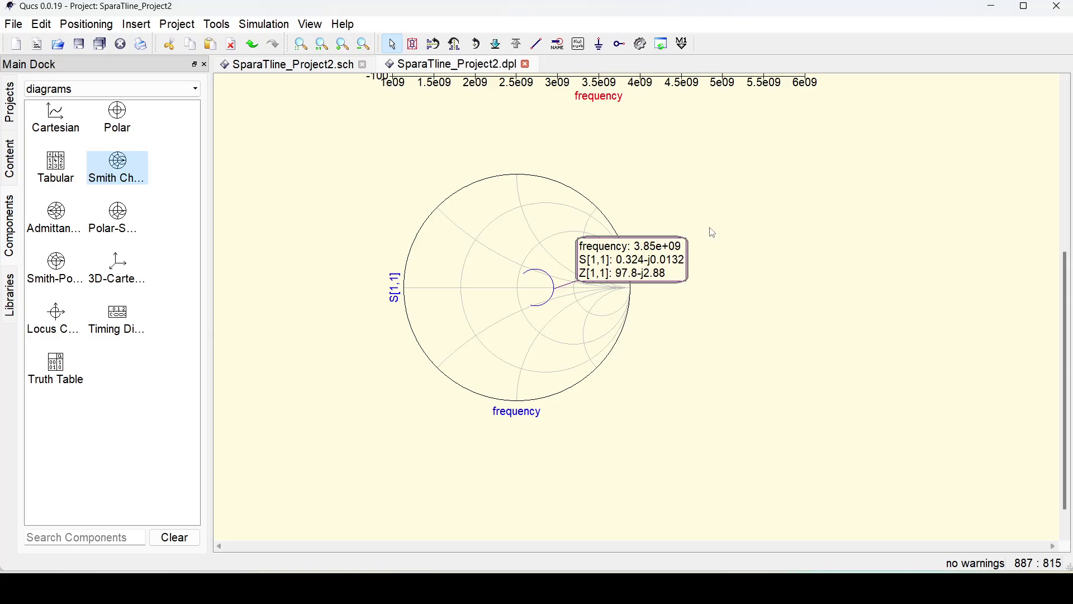
pyautogui.press('Left')
pyautogui.press('Left')
pyautogui.press('Left')
pyautogui.press('Left')
pyautogui.press('Left')
pyautogui.press('Left')
pyautogui.press('Left')
pyautogui.press('Left')
pyautogui.press('Left')
pyautogui.press('Left')
pyautogui.press('Left')
pyautogui.press('Left')
pyautogui.press('Left')
pyautogui.press('Left')
pyautogui.press('Left')
pyautogui.press('Left')
pyautogui.press('Left')
pyautogui.press('Left')
pyautogui.press('Left')
pyautogui.press('Left')
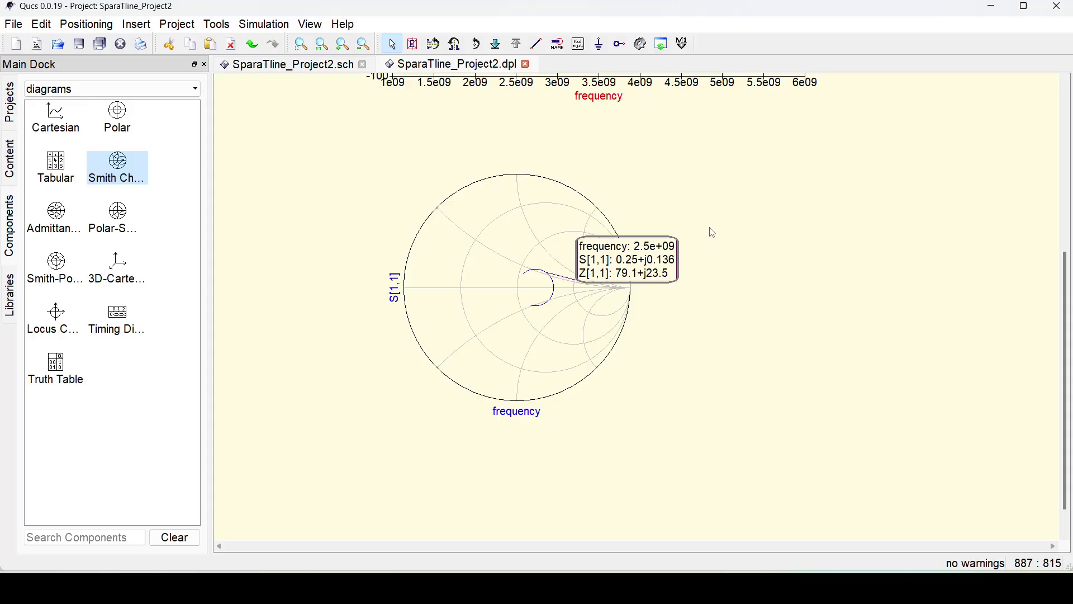
pyautogui.press('Left')
pyautogui.press('Left')
pyautogui.press('Left')
pyautogui.press('Left')
pyautogui.press('Left')
pyautogui.press('Left')
pyautogui.press('Left')
pyautogui.press('Left')
pyautogui.press('Left')
pyautogui.press('Left')
pyautogui.press('Left')
pyautogui.press('Left')
pyautogui.press('Left')
pyautogui.press('Left')
pyautogui.press('Left')
pyautogui.press('Left')
pyautogui.press('Right')
pyautogui.press('Right')
pyautogui.press('Right')
pyautogui.press('Right')
pyautogui.press('Right')
pyautogui.press('Right')
pyautogui.press('Right')
pyautogui.press('Right')
pyautogui.press('Right')
pyautogui.press('Right')
pyautogui.press('Right')
pyautogui.press('Right')
pyautogui.press('Right')
pyautogui.press('Right')
pyautogui.press('Right')
pyautogui.press('Right')
pyautogui.press('Right')
pyautogui.press('Right')
pyautogui.press('Right')
pyautogui.press('Right')
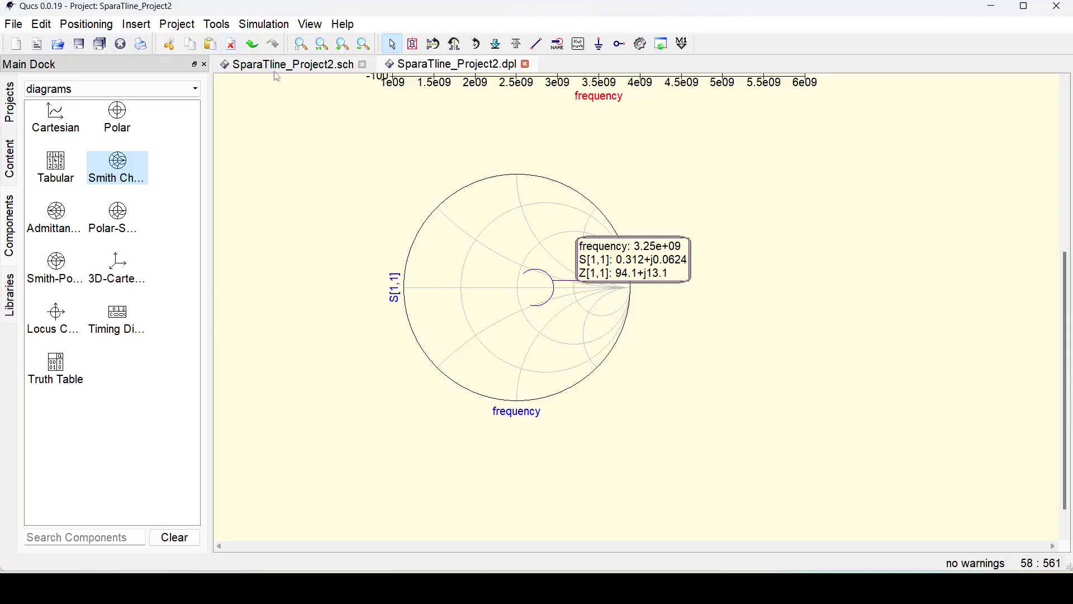
# - Change Line1's impedance in the schematic to match the 50 Ohm ports and rerun the simulation
pyautogui.press('F4')
pyautogui.doubleClick(577, 285)
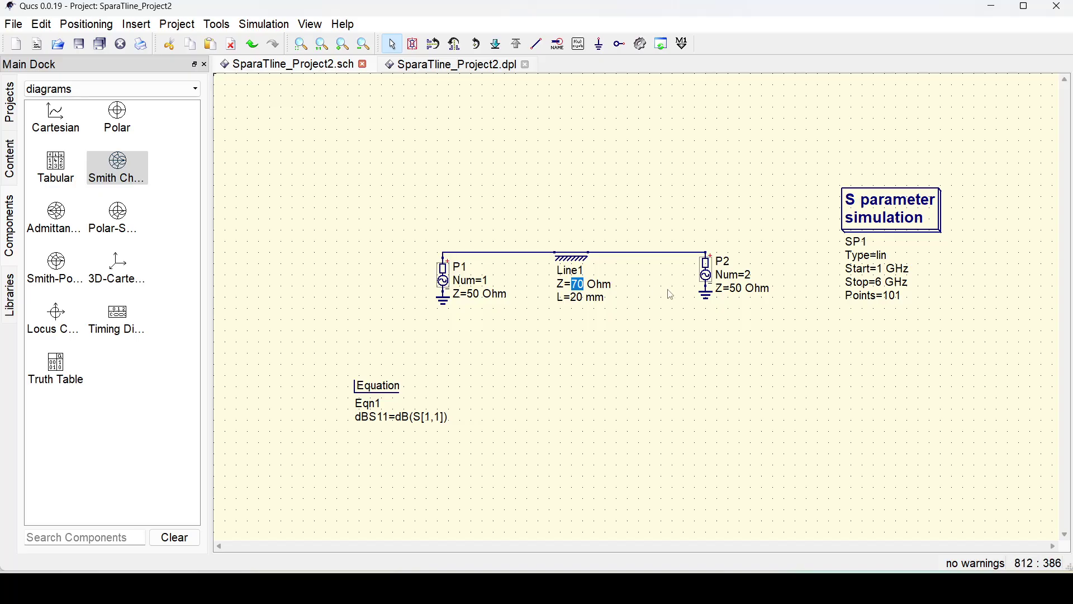
pyautogui.click(588, 284)
pyautogui.press('Return')
pyautogui.press('F2')
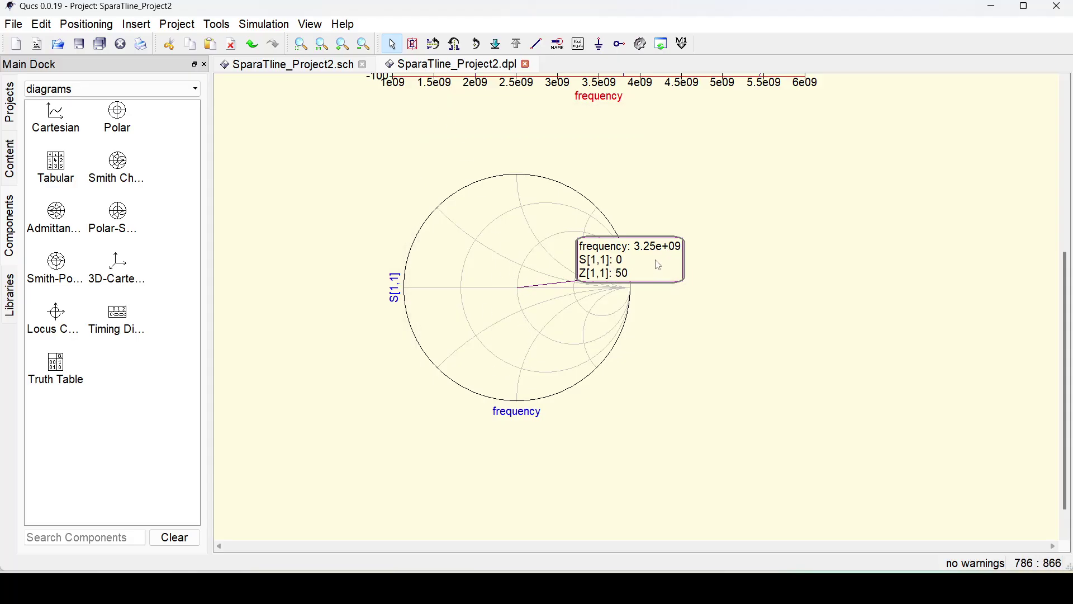
# - Move the Smith chart's S[1,1] marker to 3.5 GHz to check the matched line's impedance
pyautogui.press('Right')
pyautogui.press('Right')
pyautogui.press('Right')
pyautogui.press('Right')
pyautogui.press('Right')
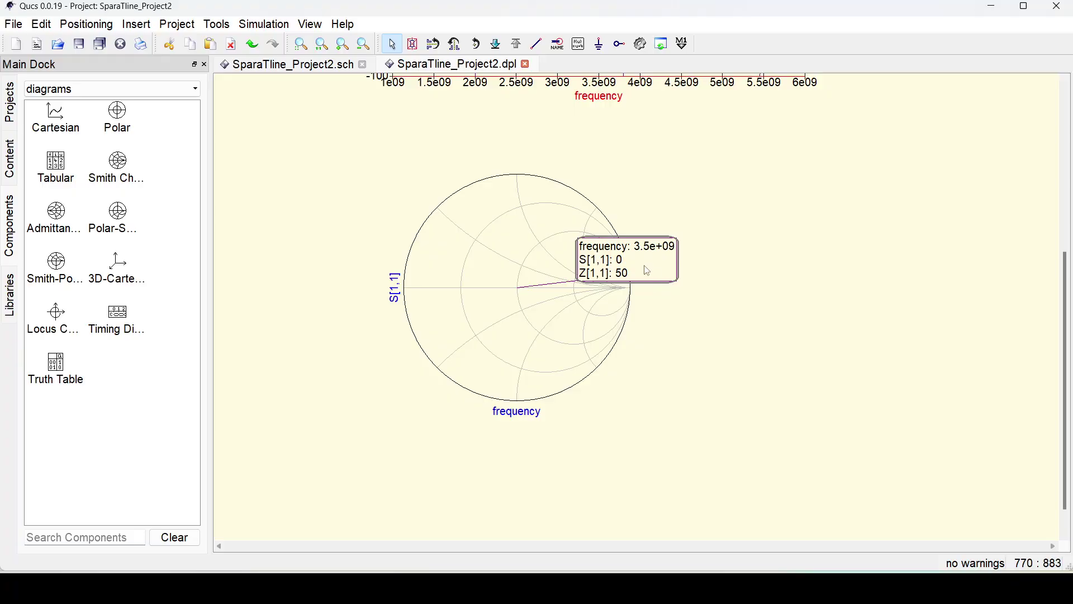
# - Sweep the Smith chart's S[1,1] marker upward in frequency and back down to 3.05 GHz to examine the matched line's impedance
pyautogui.press('Right')
pyautogui.press('Right')
pyautogui.press('Right')
pyautogui.press('Right')
pyautogui.press('Right')
pyautogui.press('Right')
pyautogui.press('Right')
pyautogui.press('Right')
pyautogui.press('Right')
pyautogui.press('Left')
pyautogui.press('Left')
pyautogui.press('Left')
pyautogui.press('Left')
pyautogui.press('Left')
pyautogui.press('Left')
pyautogui.press('Left')
pyautogui.press('Left')
pyautogui.press('Left')
pyautogui.press('Left')
pyautogui.press('Left')
pyautogui.press('Left')
pyautogui.press('Left')
pyautogui.press('Left')
pyautogui.press('Left')
pyautogui.press('Left')
# - Review the matched 50 Ohm line schematic against its dBS11 plot and S[1,1] Smith chart in the data display
pyautogui.click(346, 65)
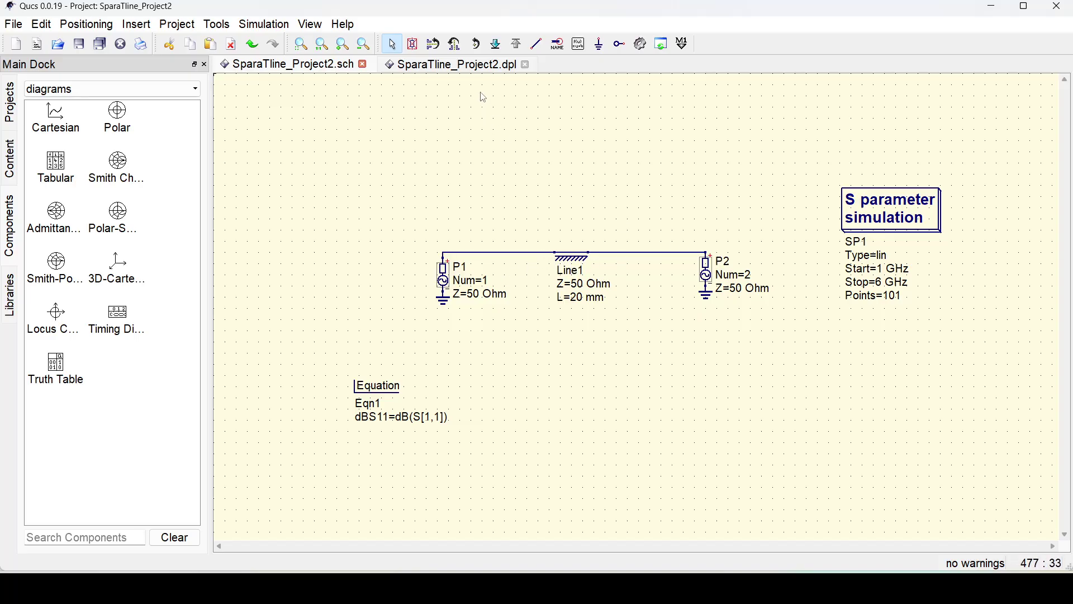
pyautogui.click(454, 65)
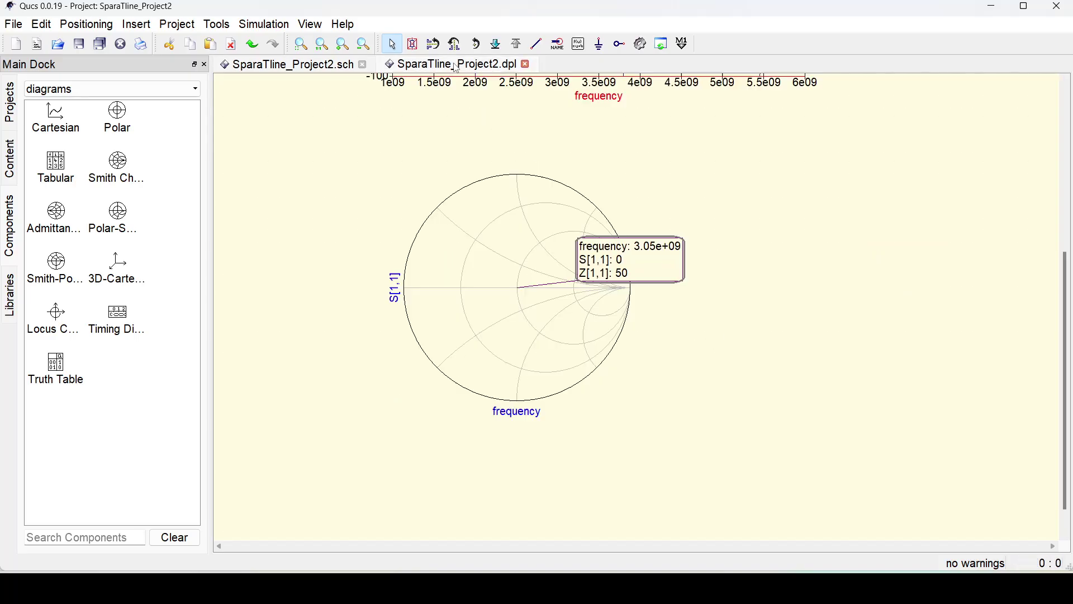
pyautogui.scroll(5, 592, 224)
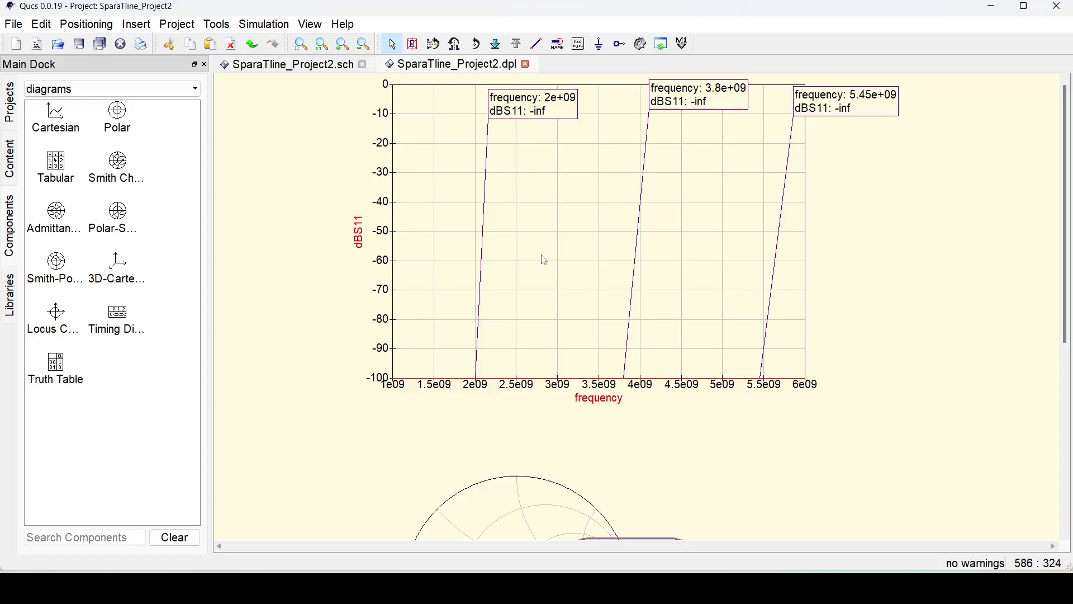
pyautogui.scroll(-7, 469, 199)
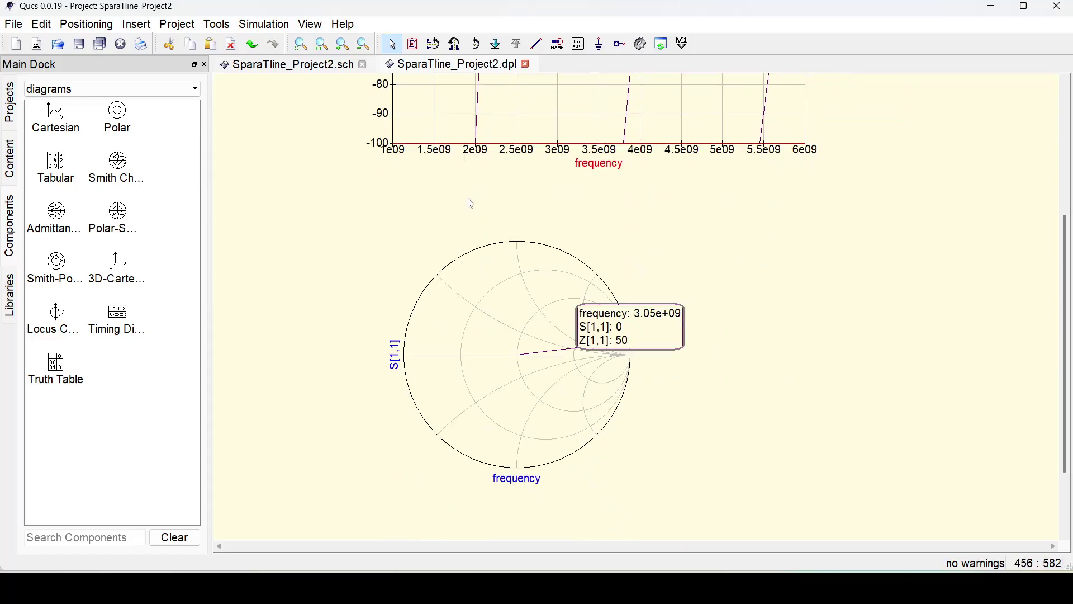
pyautogui.scroll(7, 472, 199)
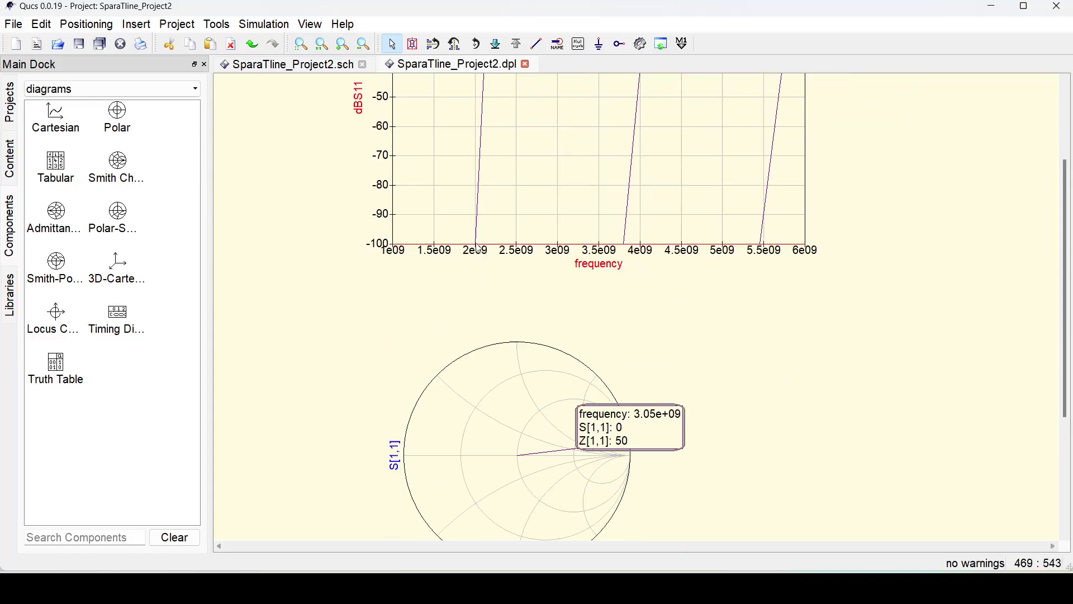
pyautogui.click(291, 66)
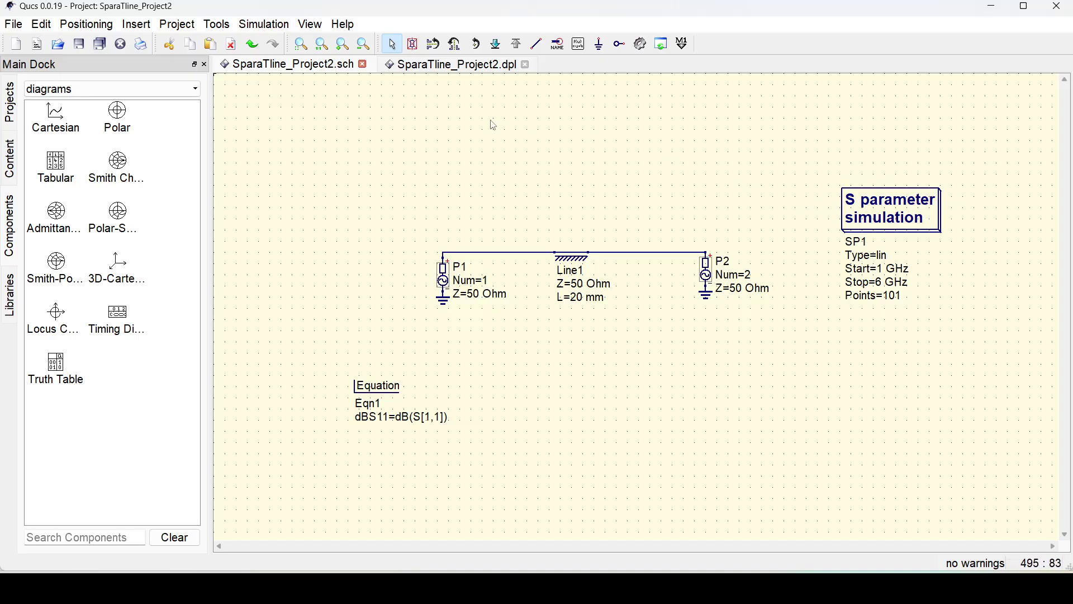
pyautogui.click(424, 65)
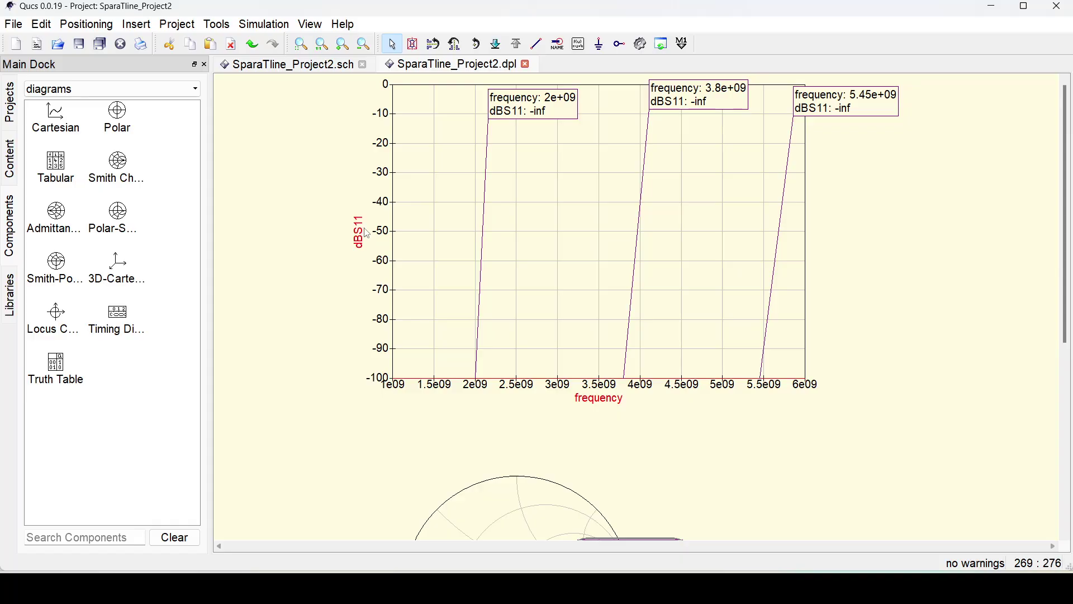
pyautogui.scroll(-6, 361, 237)
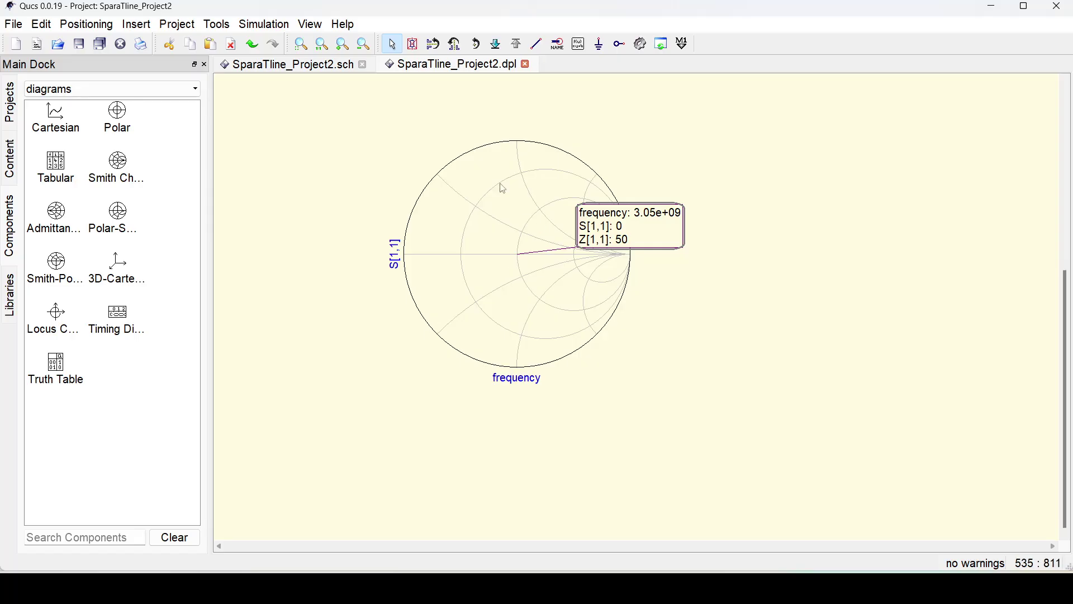
pyautogui.scroll(5, 465, 216)
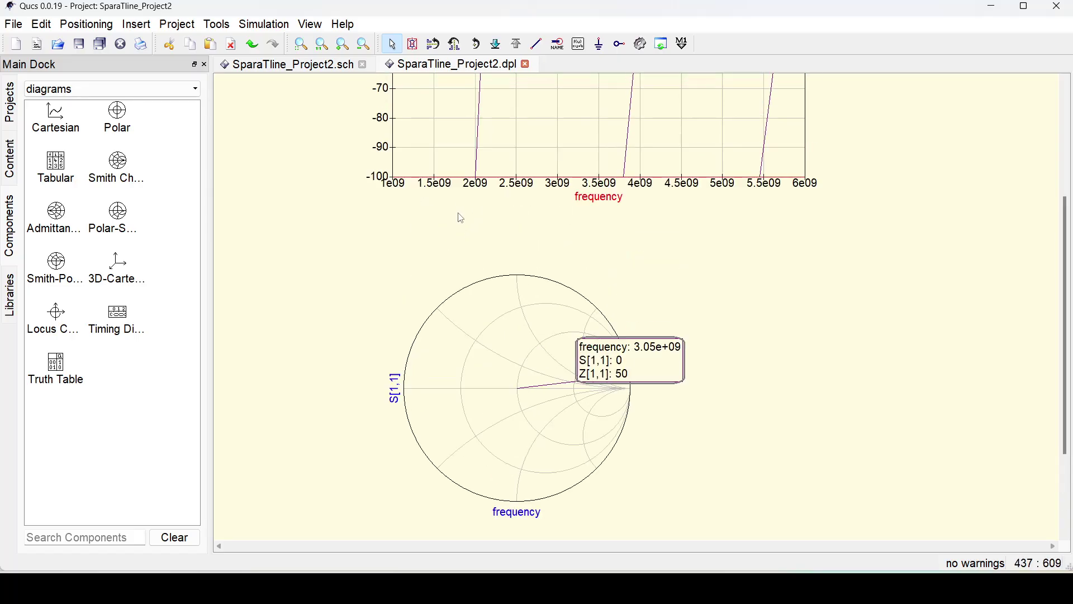